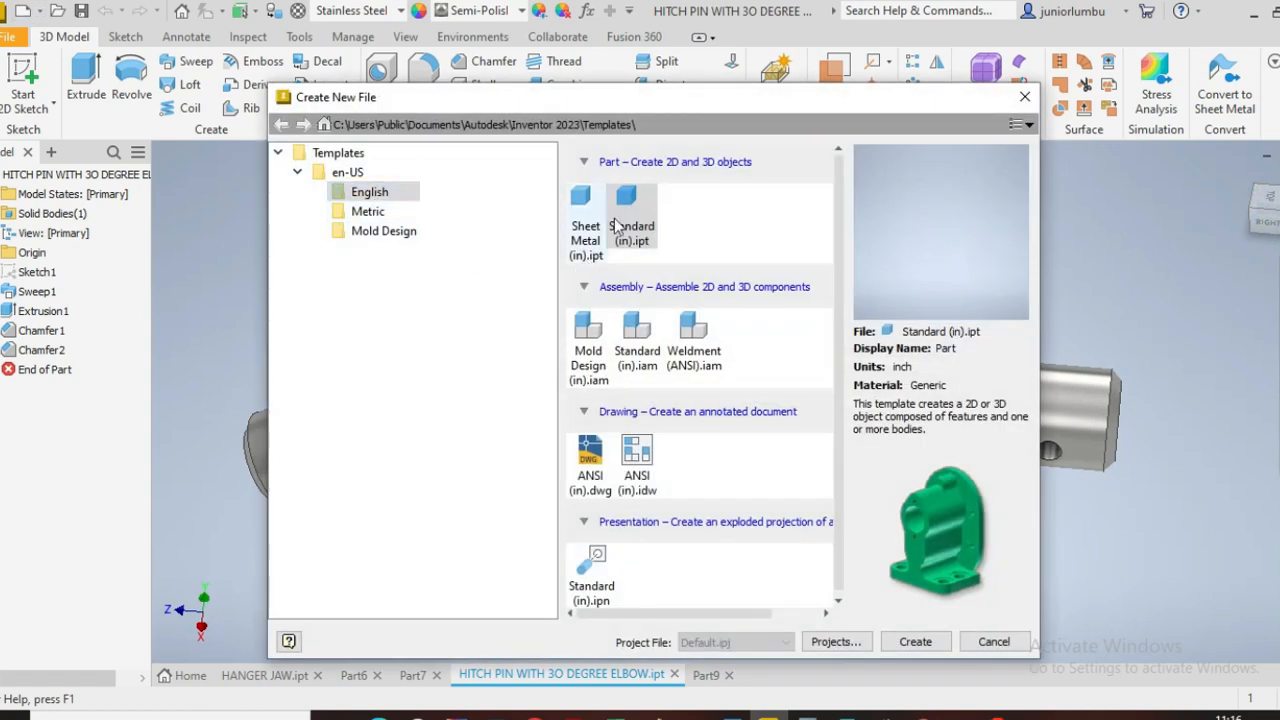
- Create a new part from the Standard (in).ipt template and start a line sketch on the YZ plane
{"action": "left_click", "coordinate": [913, 641]}
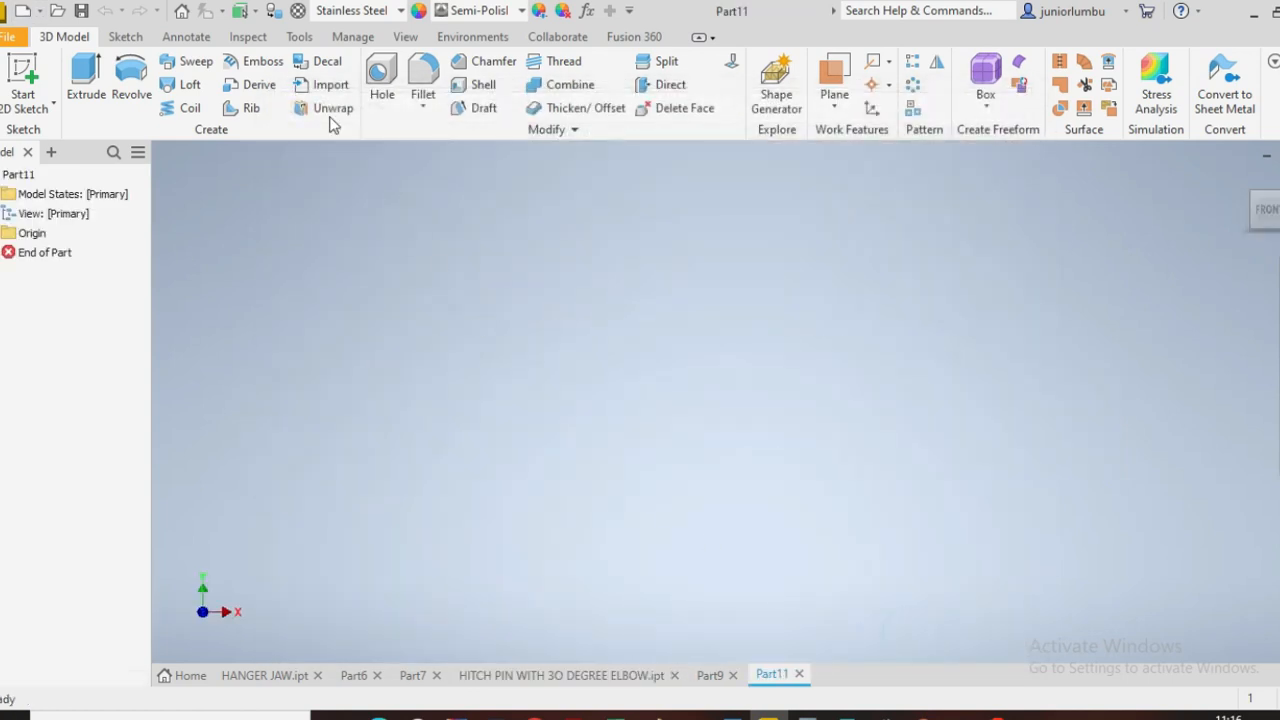
{"action": "left_click", "coordinate": [125, 37]}
{"action": "left_click", "coordinate": [84, 93]}
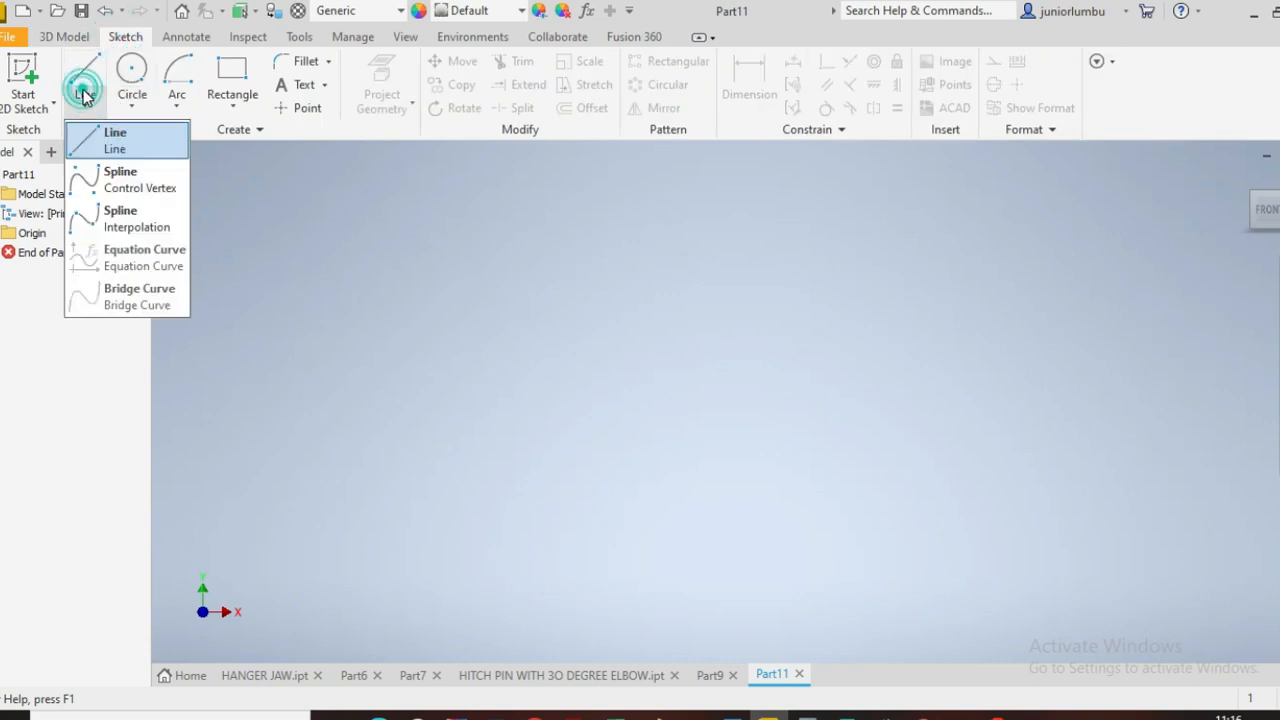
{"action": "left_click", "coordinate": [85, 49]}
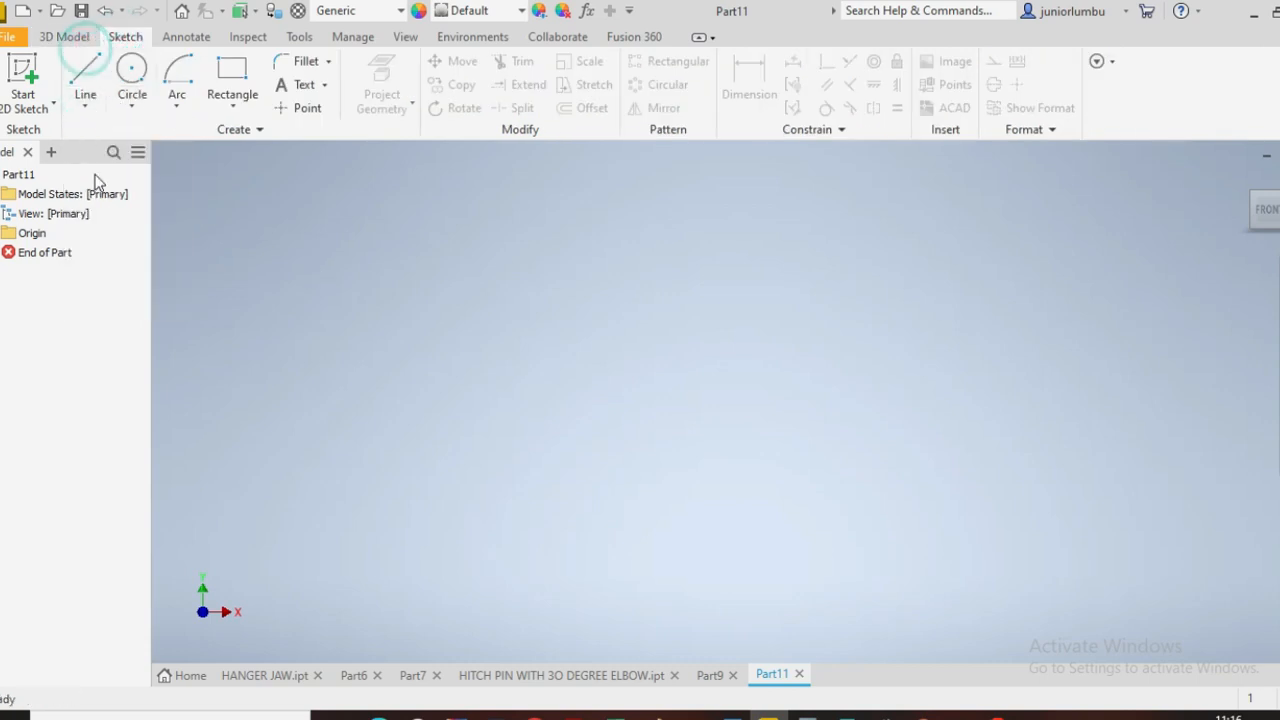
{"action": "left_click", "coordinate": [80, 97]}
{"action": "left_click", "coordinate": [684, 349]}
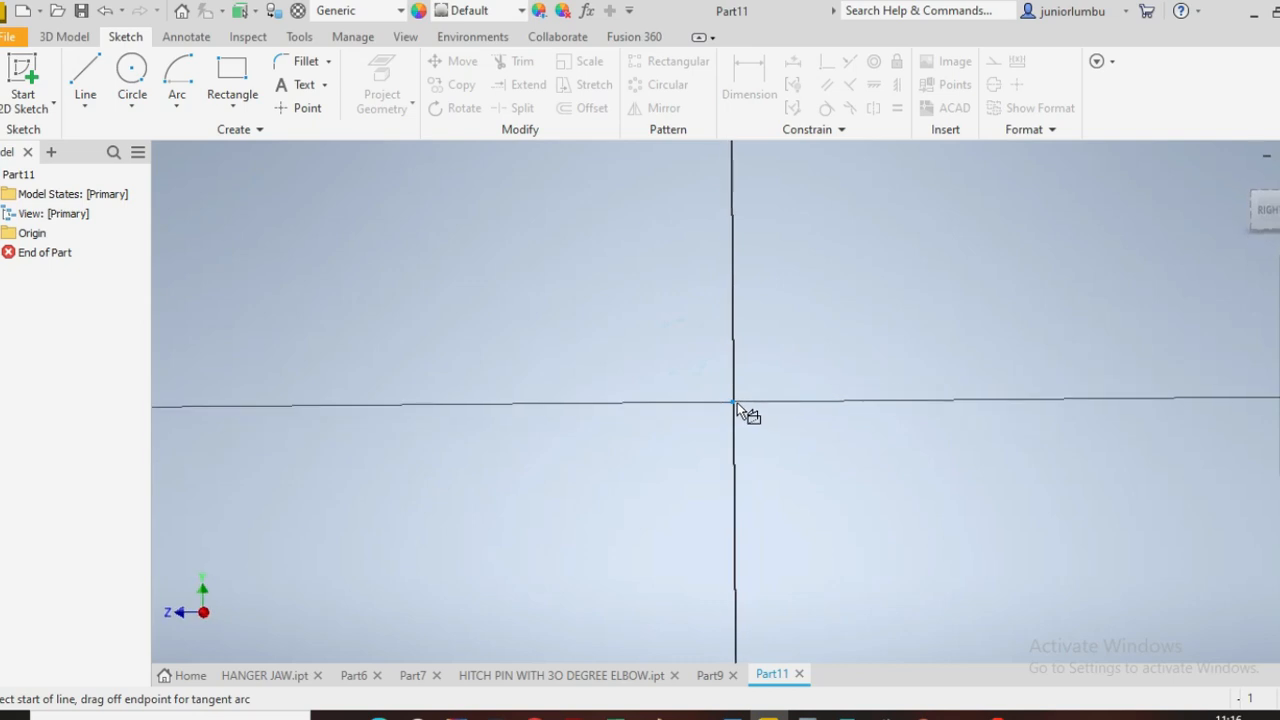
- Draw a horizontal line from the origin along the positive Z direction and set its length to 3 in
{"action": "left_click", "coordinate": [735, 402]}
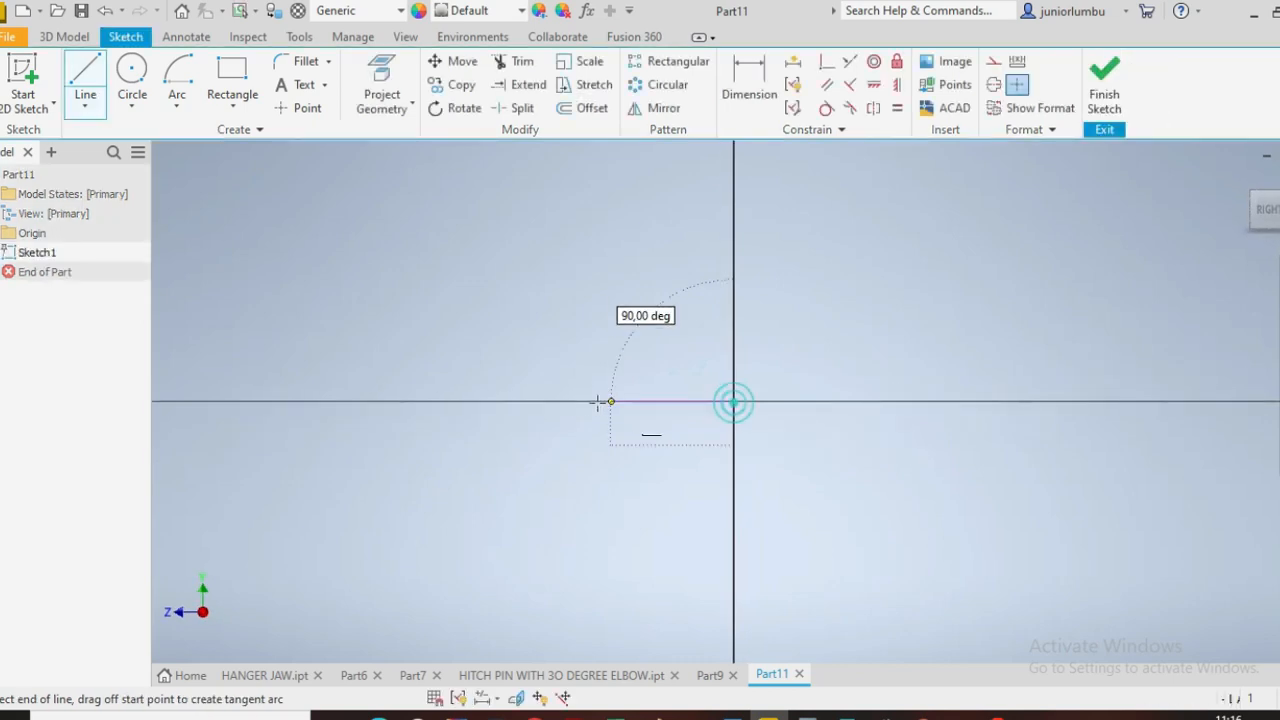
{"action": "left_click", "coordinate": [459, 401]}
{"action": "left_click", "coordinate": [734, 90]}
{"action": "left_click", "coordinate": [592, 402]}
{"action": "left_click", "coordinate": [587, 349]}
{"action": "type", "text": "3"}
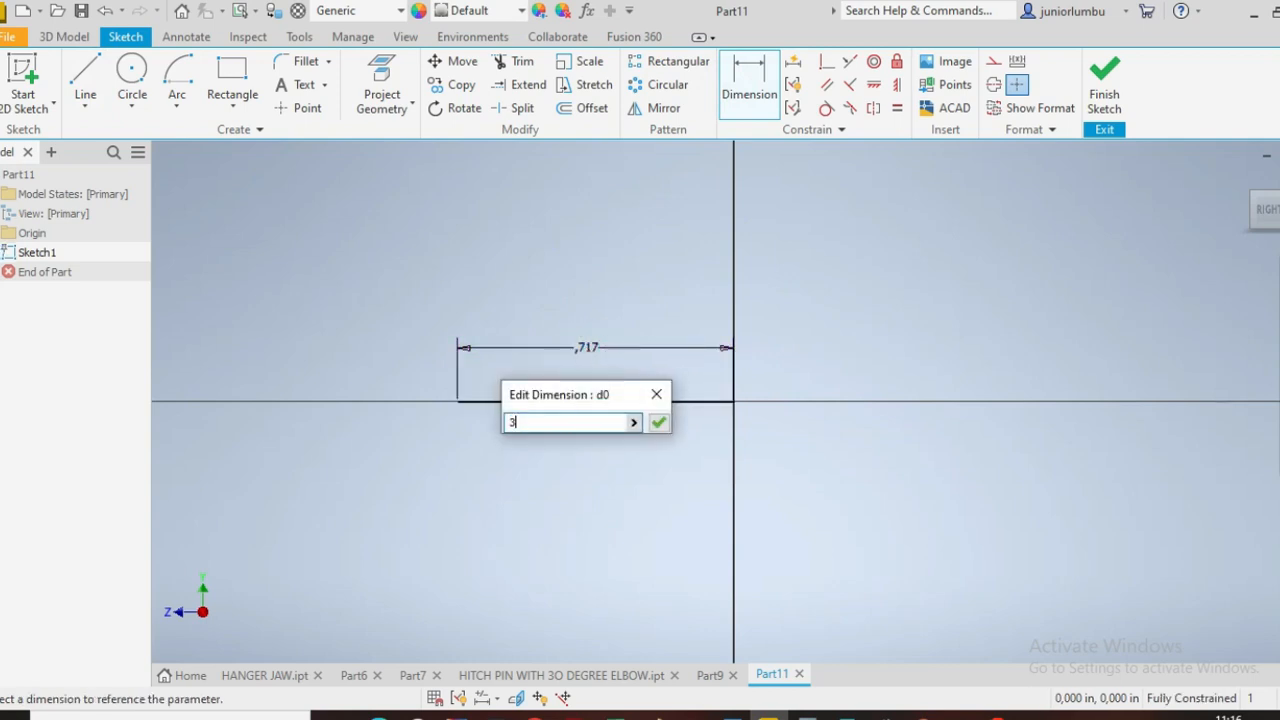
{"action": "left_click", "coordinate": [659, 424]}
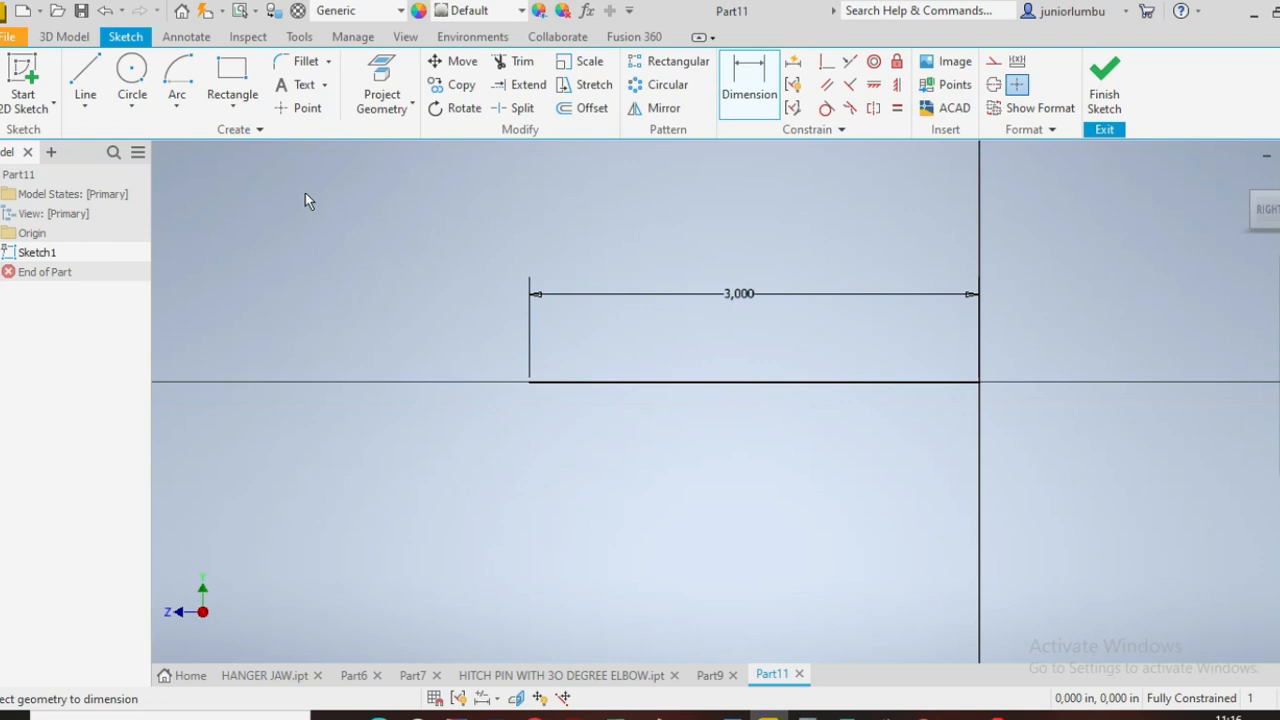
- Draw a 30-degree center-point arc outward from the line's free end, centered about 0.7 in directly below that end
{"action": "left_click", "coordinate": [175, 75]}
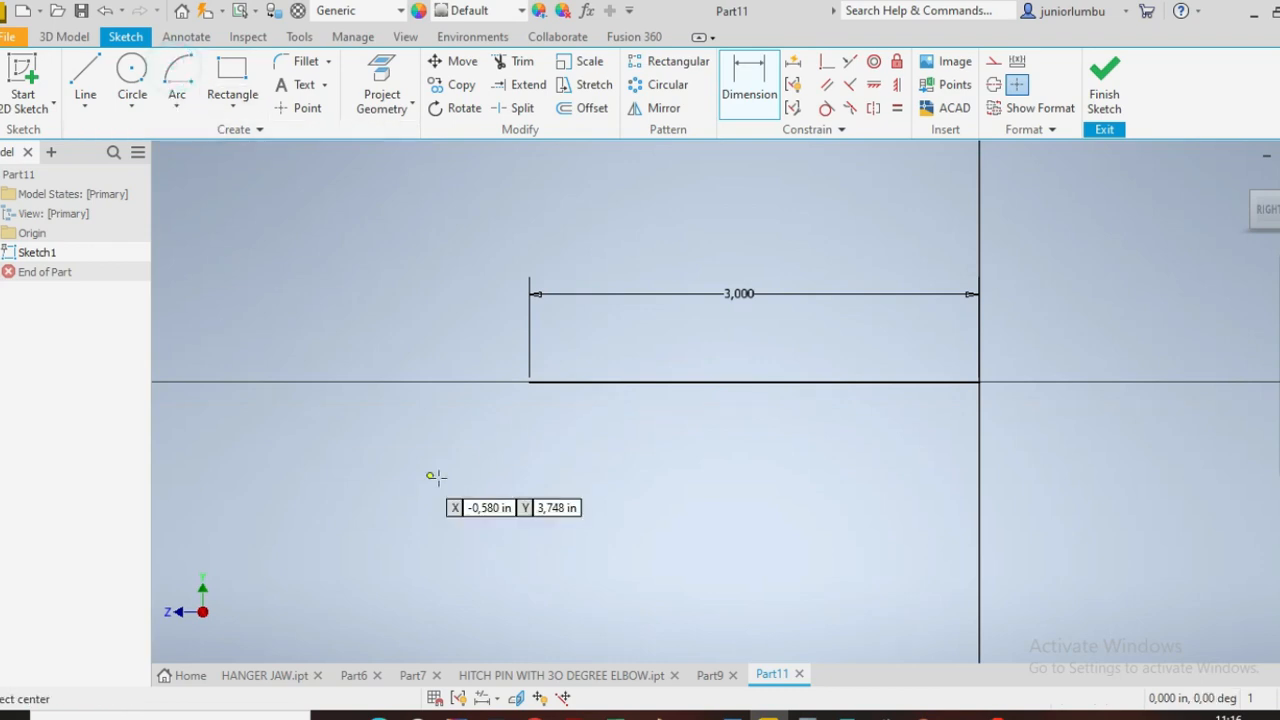
{"action": "left_click", "coordinate": [531, 488]}
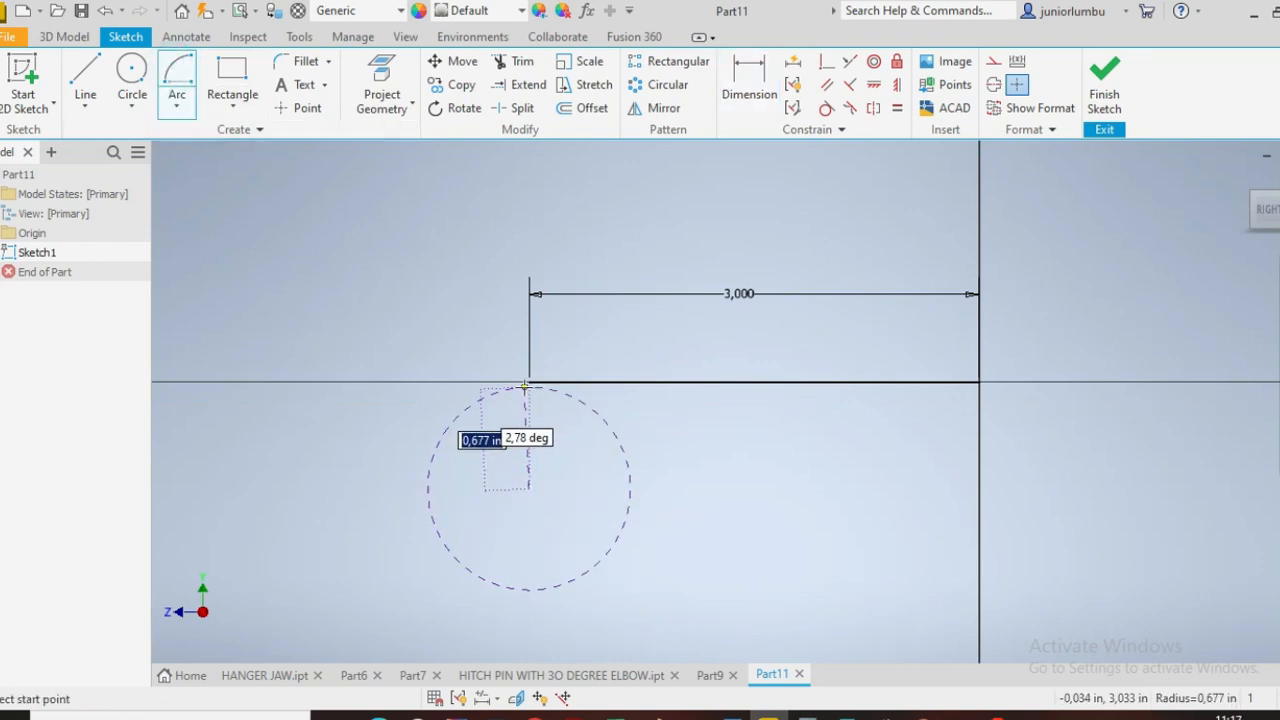
{"action": "left_click", "coordinate": [529, 382]}
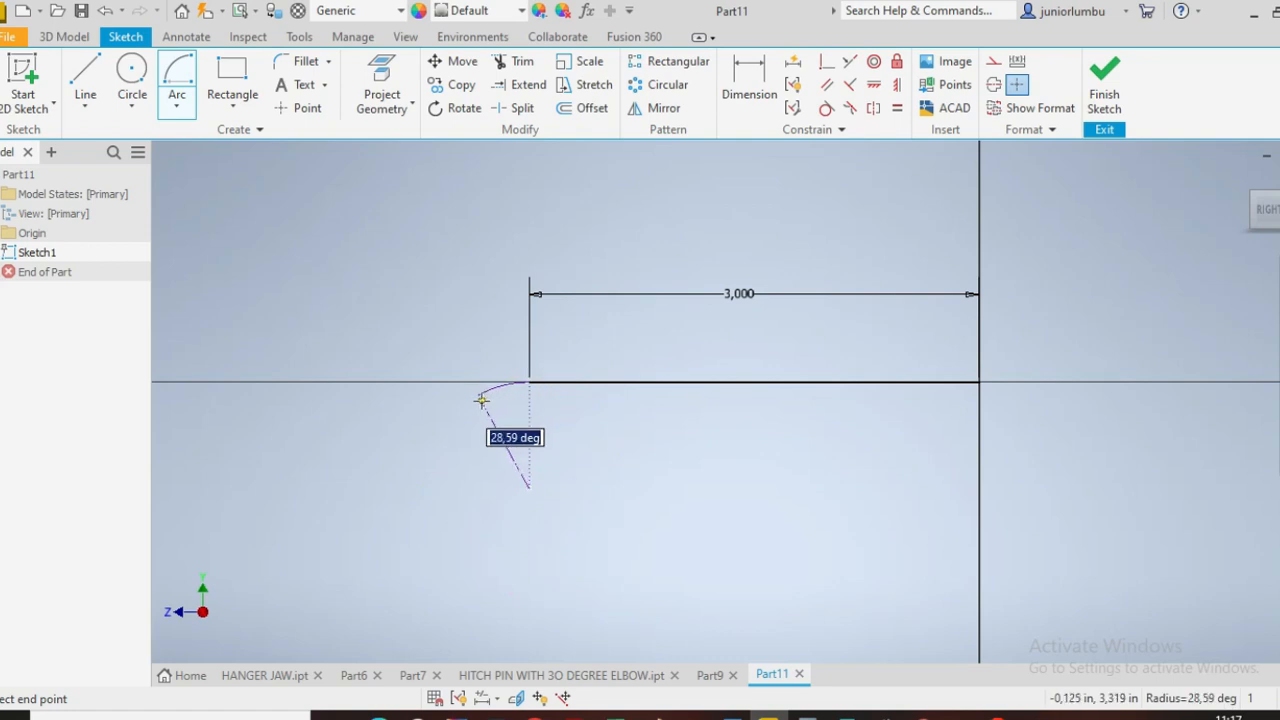
{"action": "type", "text": "3"}
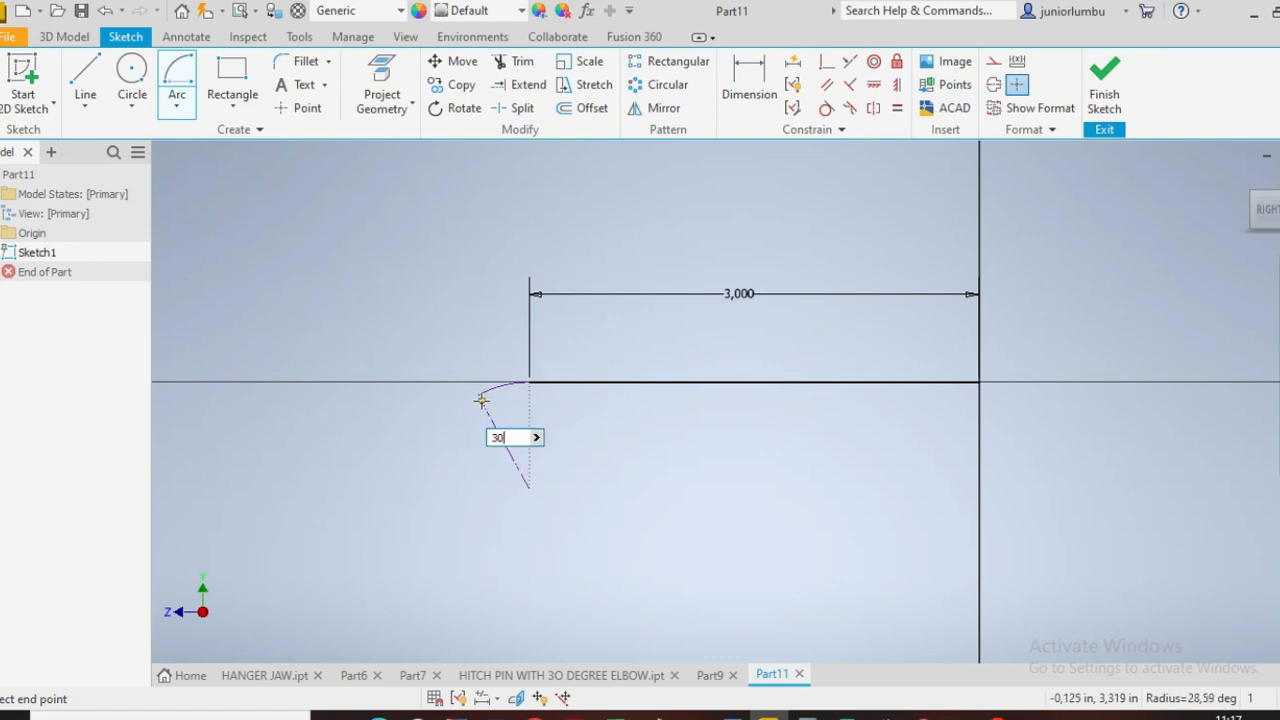
{"action": "type", "text": "0"}
{"action": "key", "text": "Return"}
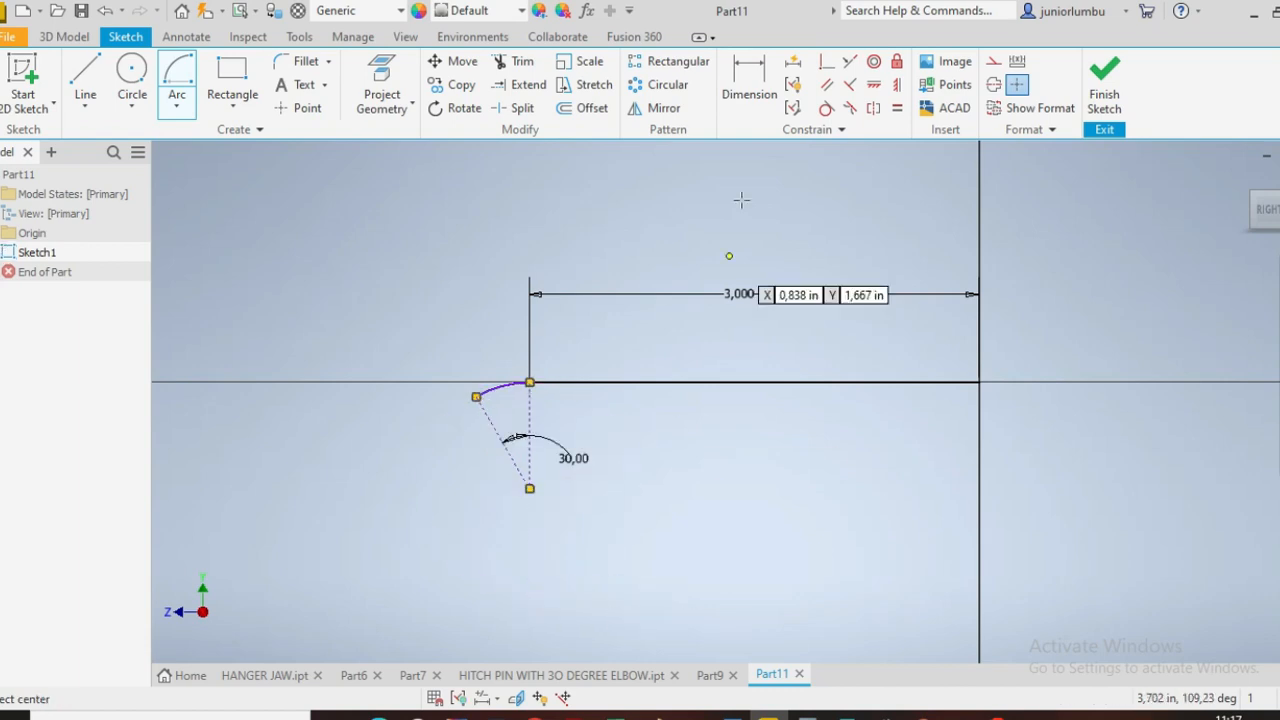
- Dimension the arc and set its radius to 1.75 in
{"action": "left_click", "coordinate": [749, 104]}
{"action": "left_click", "coordinate": [492, 394]}
{"action": "left_click", "coordinate": [500, 481]}
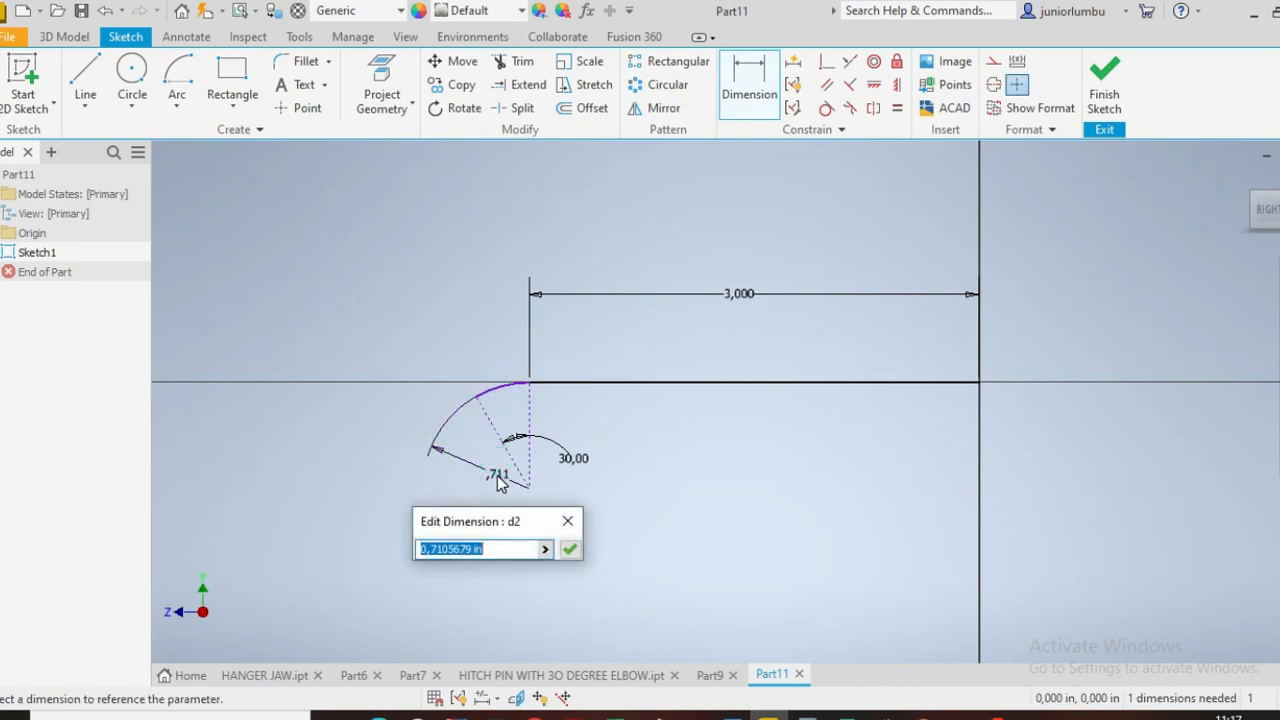
{"action": "type", "text": "1"}
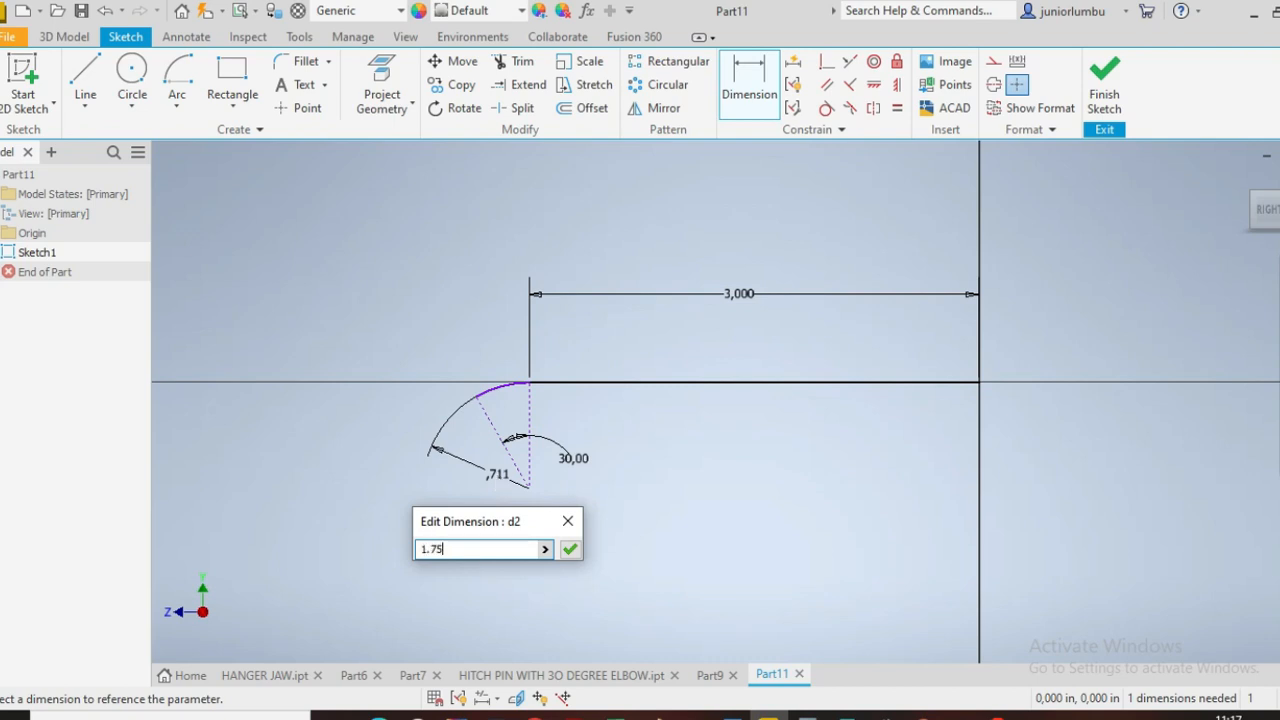
{"action": "type", "text": ".75"}
{"action": "key", "text": "Return"}
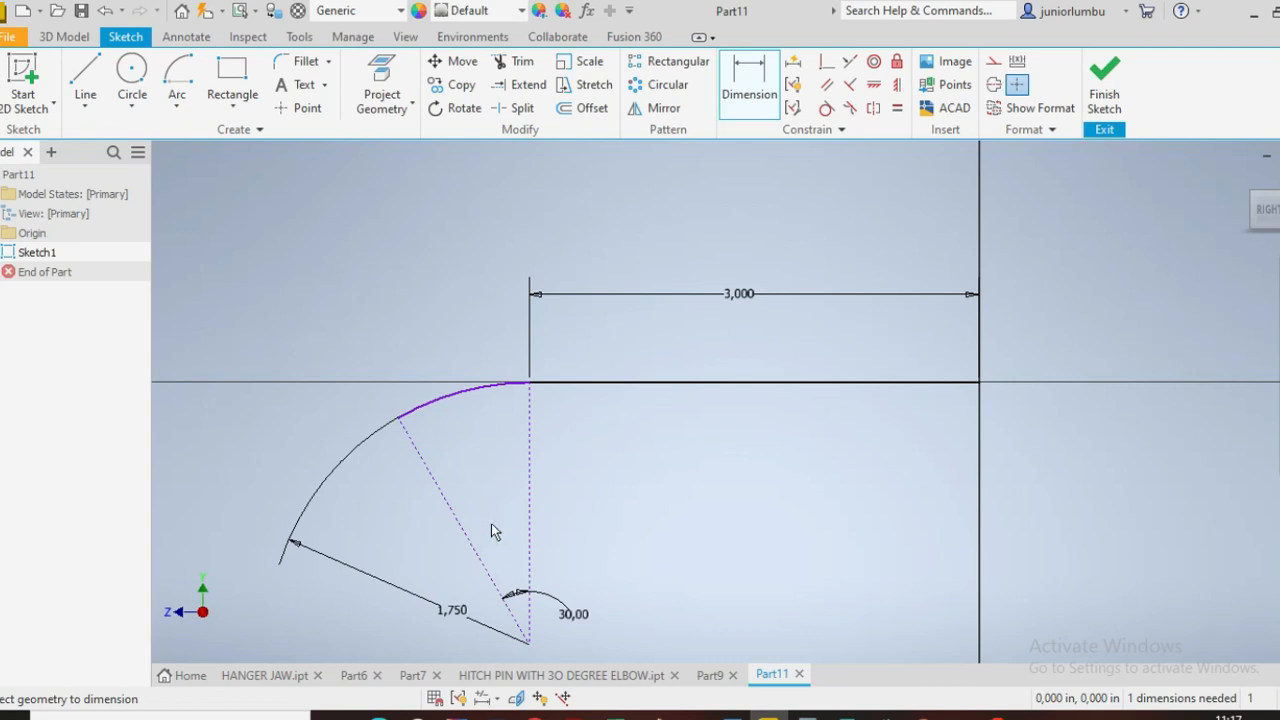
- Draw a line sloping down and away from the arc's free end
{"action": "scroll", "coordinate": [520, 535], "scroll_direction": "up", "scroll_amount": 5}
{"action": "scroll", "coordinate": [585, 548], "scroll_direction": "down", "scroll_amount": 5}
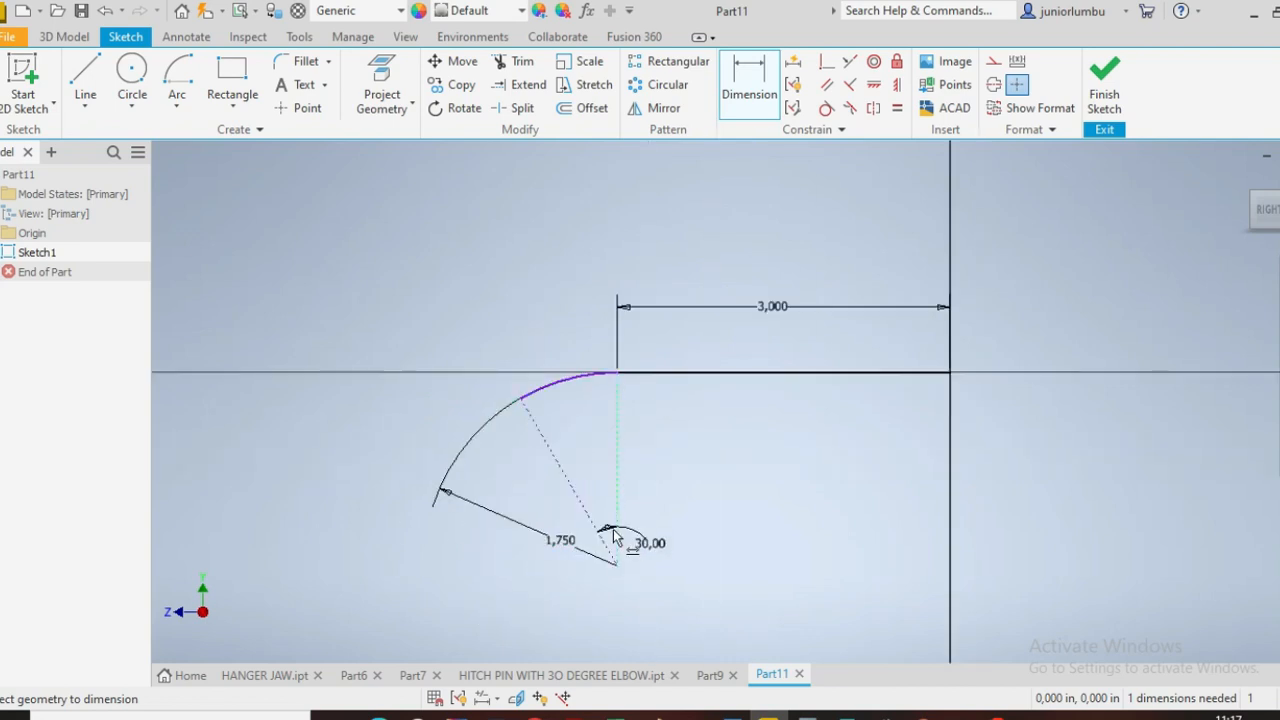
{"action": "left_click", "coordinate": [85, 72]}
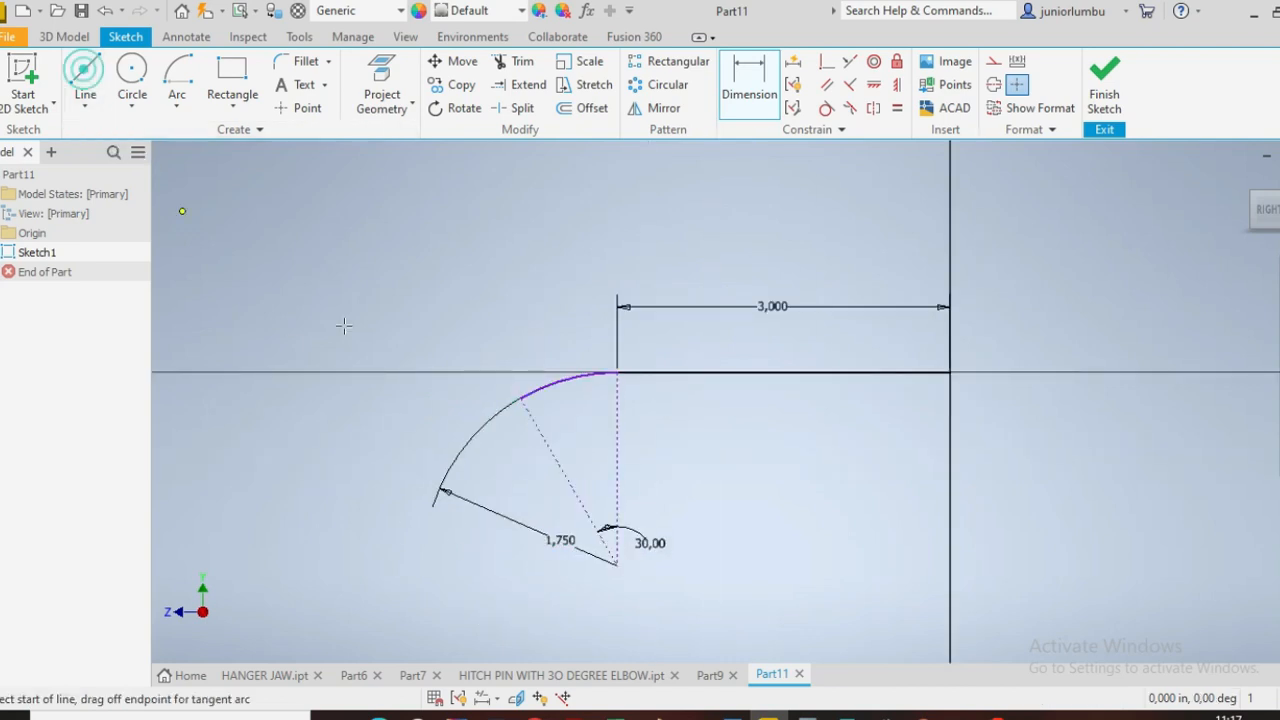
{"action": "left_click", "coordinate": [520, 399]}
{"action": "left_click", "coordinate": [376, 501]}
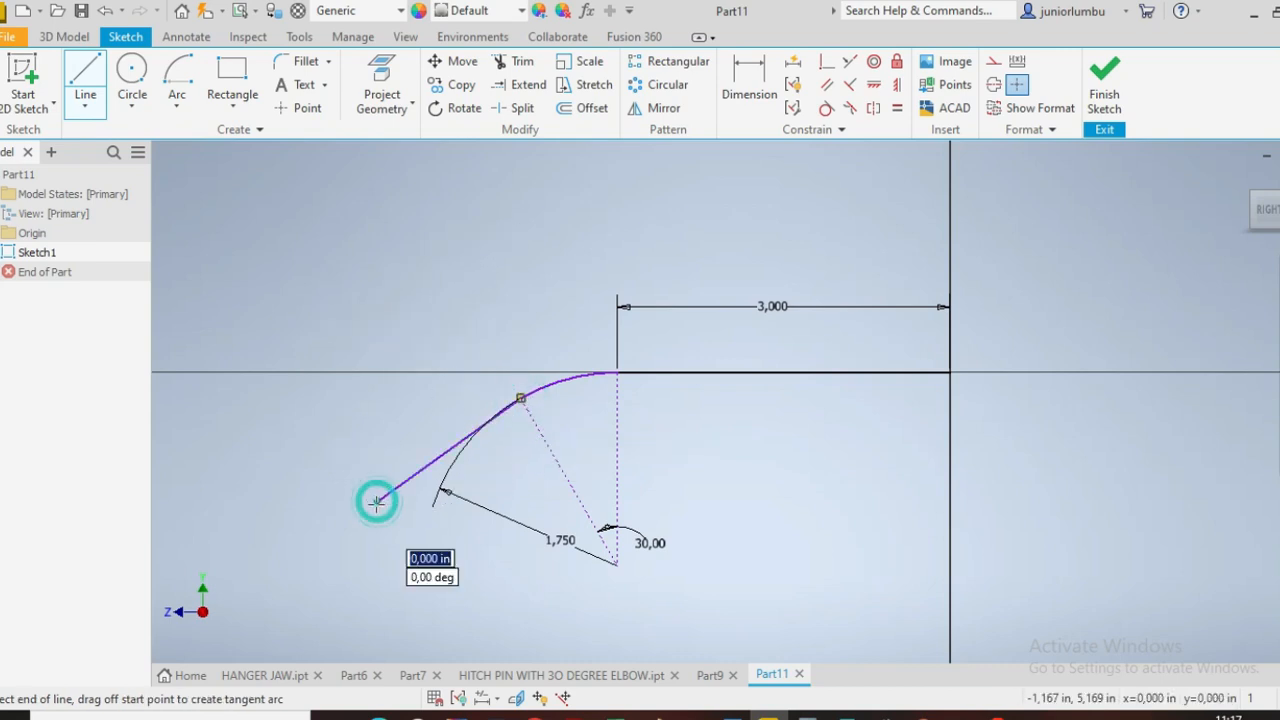
- Make the arc tangent to both the horizontal line and the sloping line
{"action": "left_click", "coordinate": [824, 108]}
{"action": "left_click", "coordinate": [576, 377]}
{"action": "left_click", "coordinate": [643, 372]}
{"action": "left_click", "coordinate": [476, 432]}
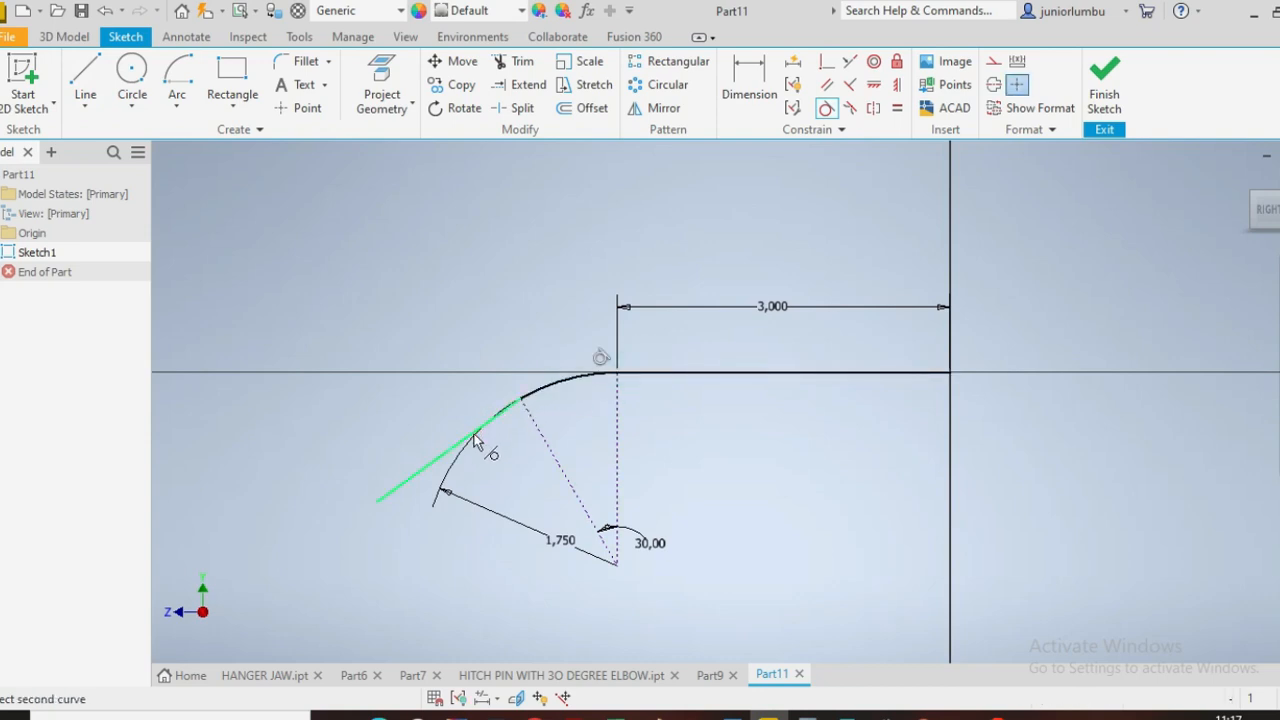
{"action": "left_click", "coordinate": [539, 398]}
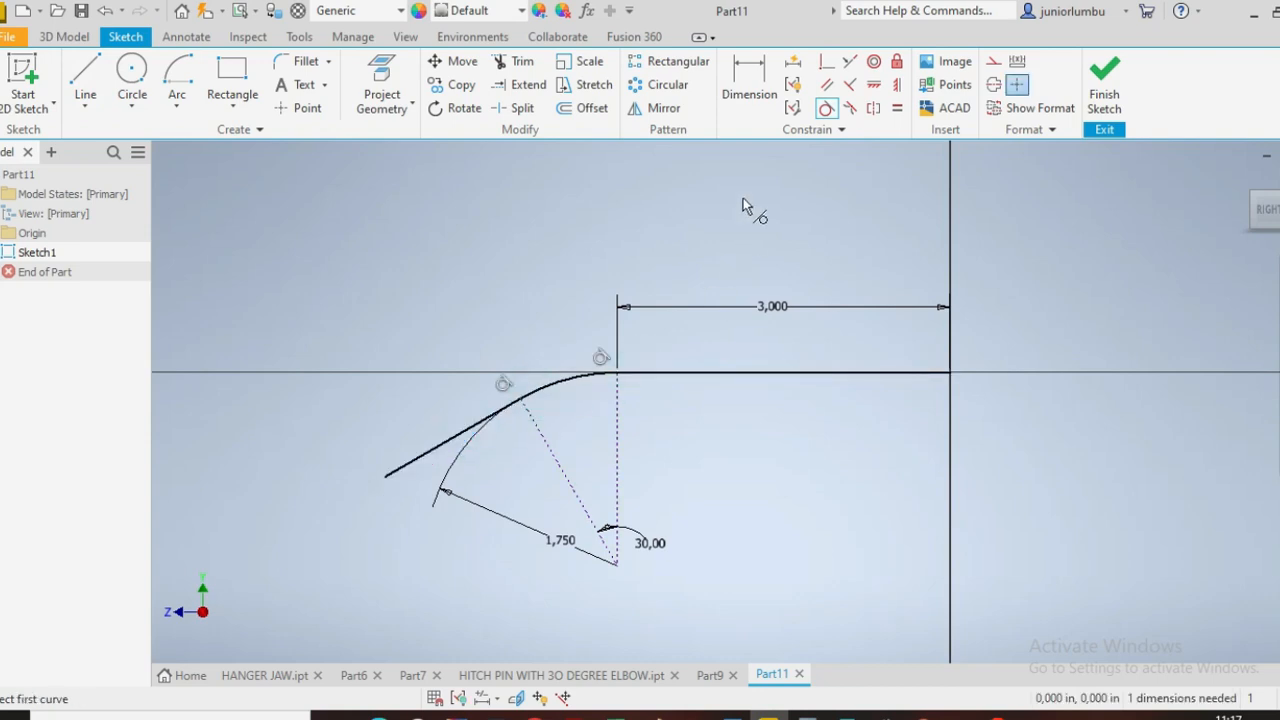
- Dimension the sloping line and set its length to 1.12 in
{"action": "left_click", "coordinate": [749, 82]}
{"action": "left_click", "coordinate": [427, 454]}
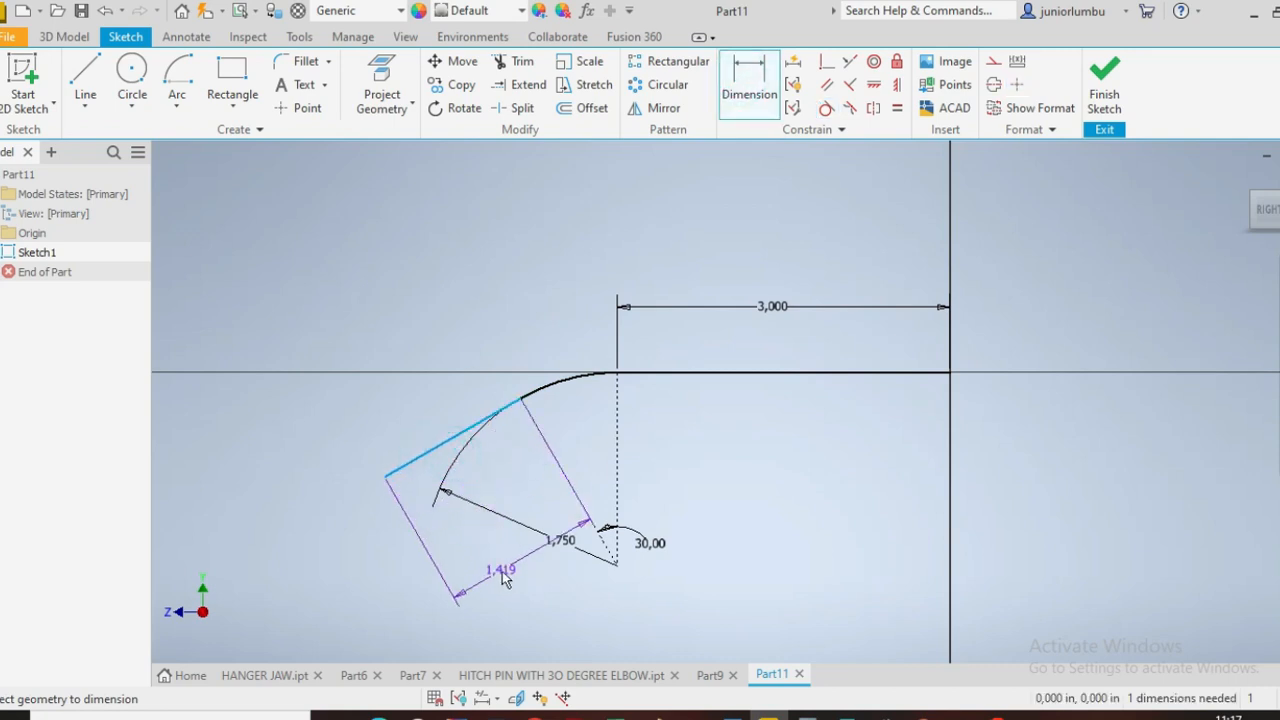
{"action": "left_click", "coordinate": [501, 571]}
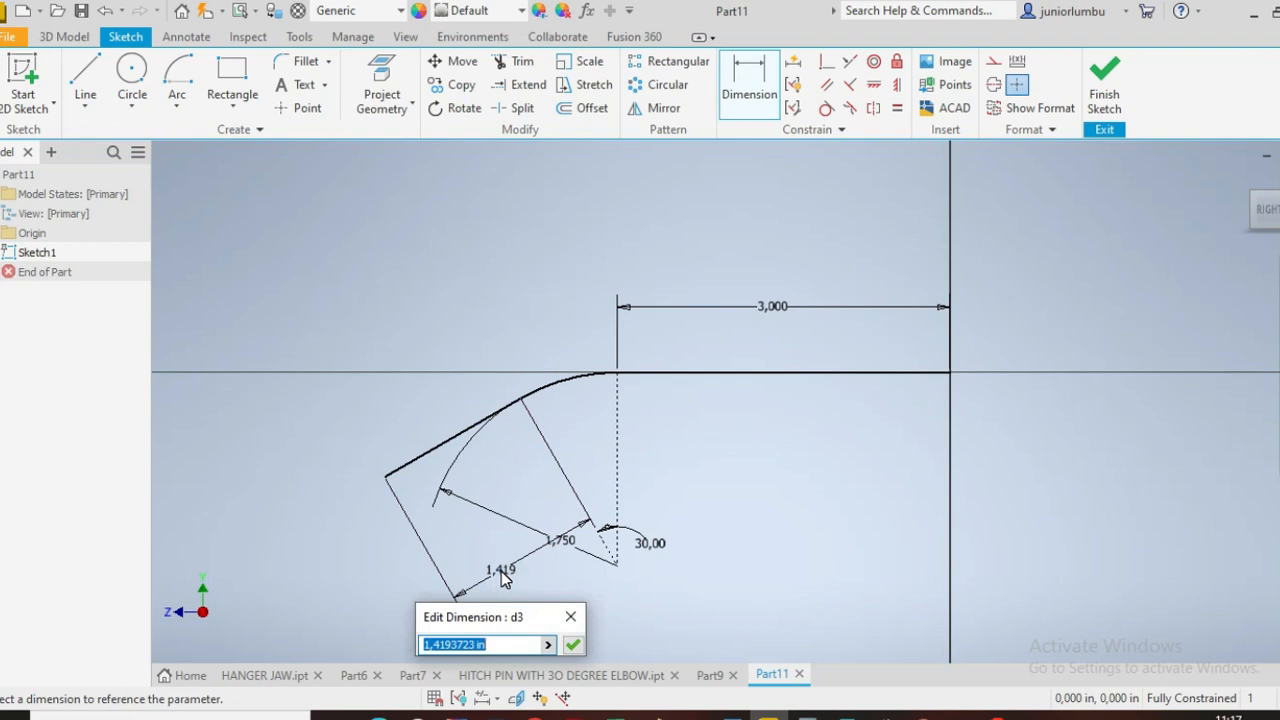
{"action": "type", "text": "1."}
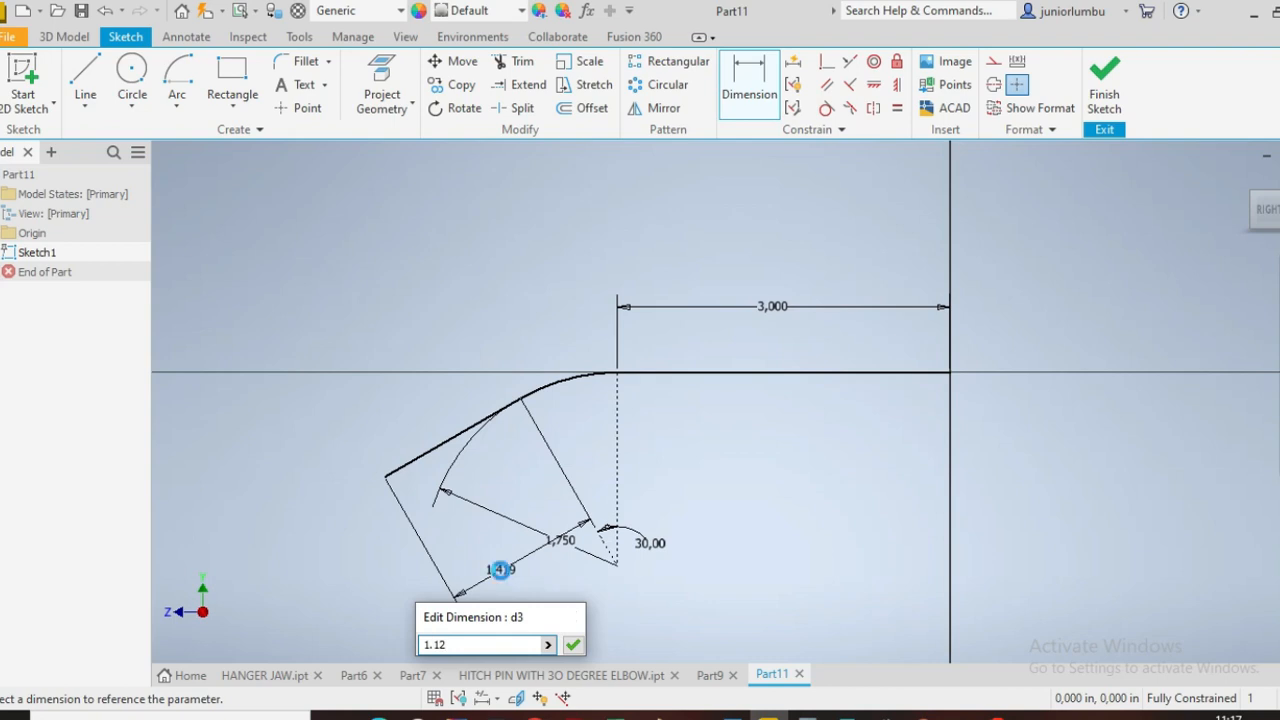
{"action": "type", "text": "12"}
{"action": "key", "text": "Return"}
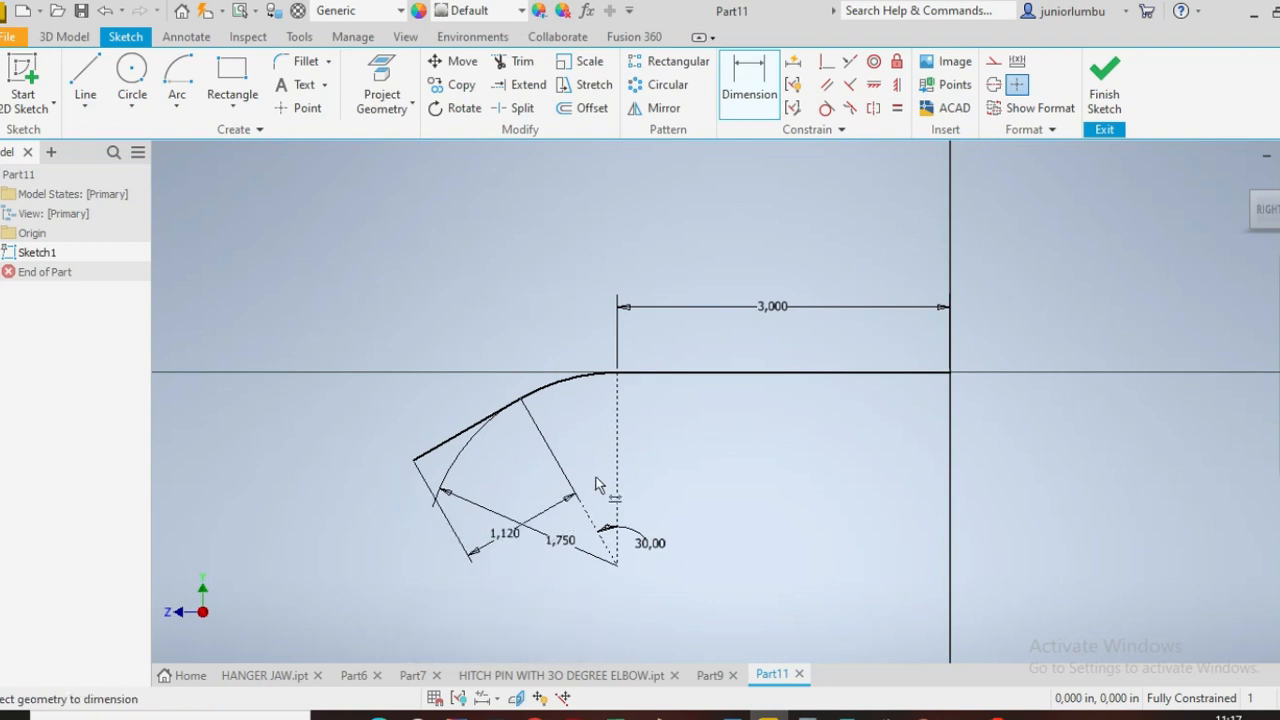
- Draw a circle about 0.4 in in diameter centered on the horizontal line, about 0.46 in from the origin
{"action": "left_click", "coordinate": [132, 76]}
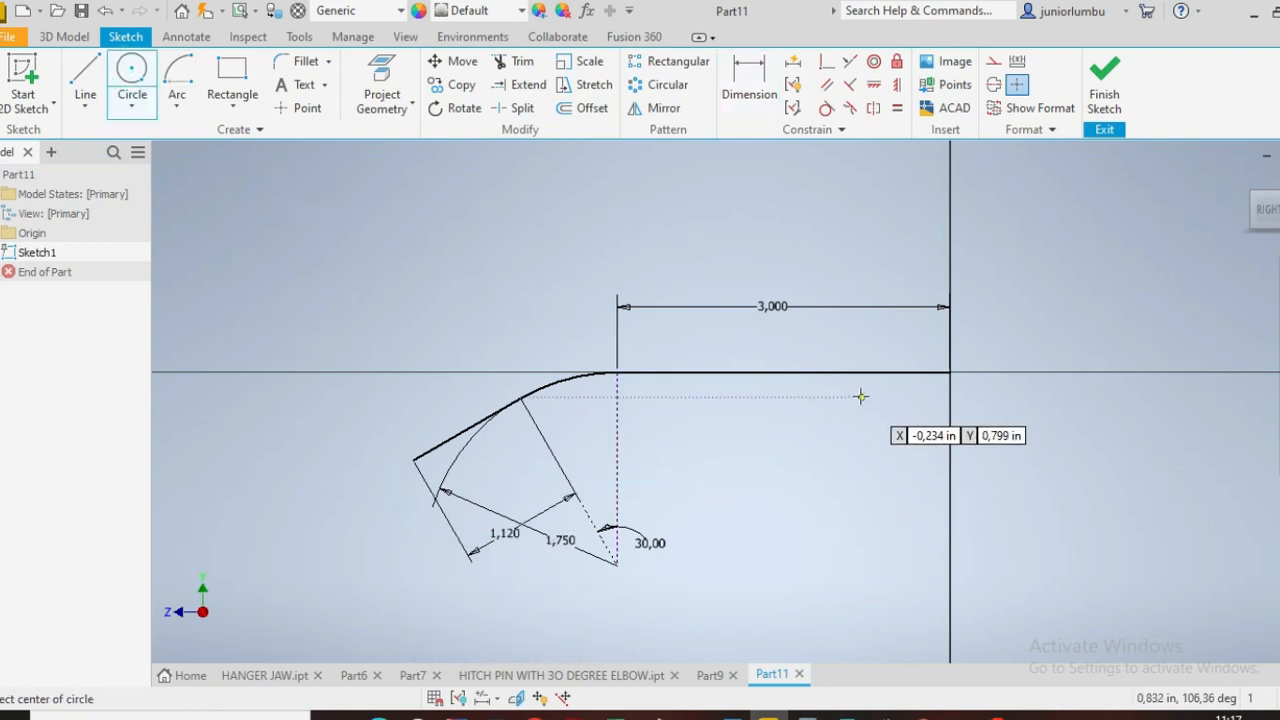
{"action": "left_click", "coordinate": [898, 373]}
{"action": "left_click", "coordinate": [916, 360]}
- Dimension the circle's center from the line's end at the origin and set the distance to 0.38 in
{"action": "left_click", "coordinate": [755, 72]}
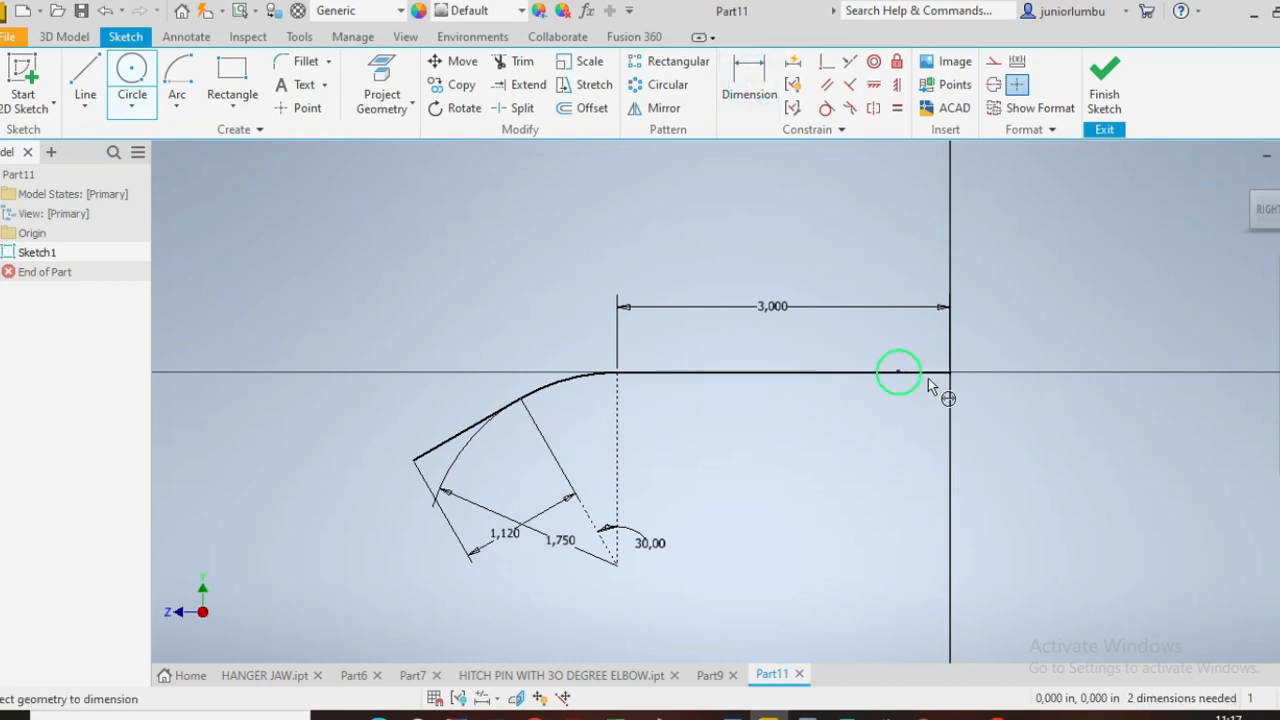
{"action": "left_click", "coordinate": [899, 374]}
{"action": "left_click", "coordinate": [950, 373]}
{"action": "left_click", "coordinate": [900, 492]}
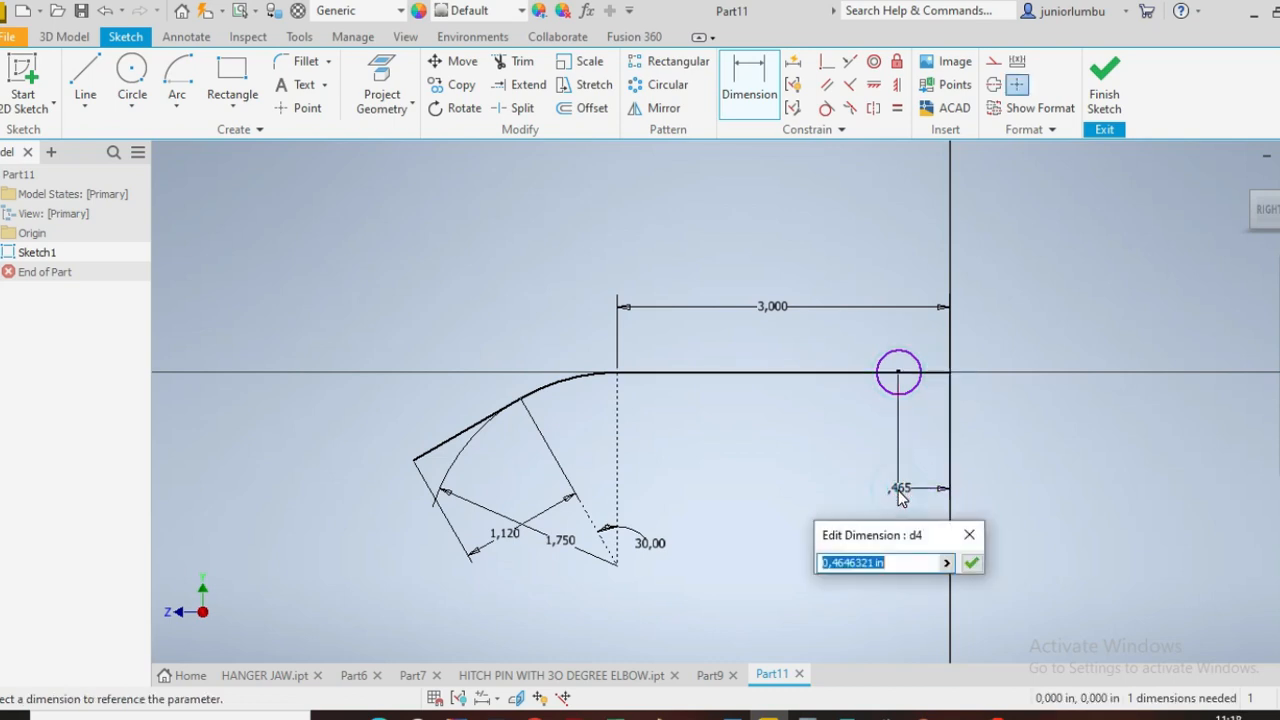
{"action": "type", "text": ".38"}
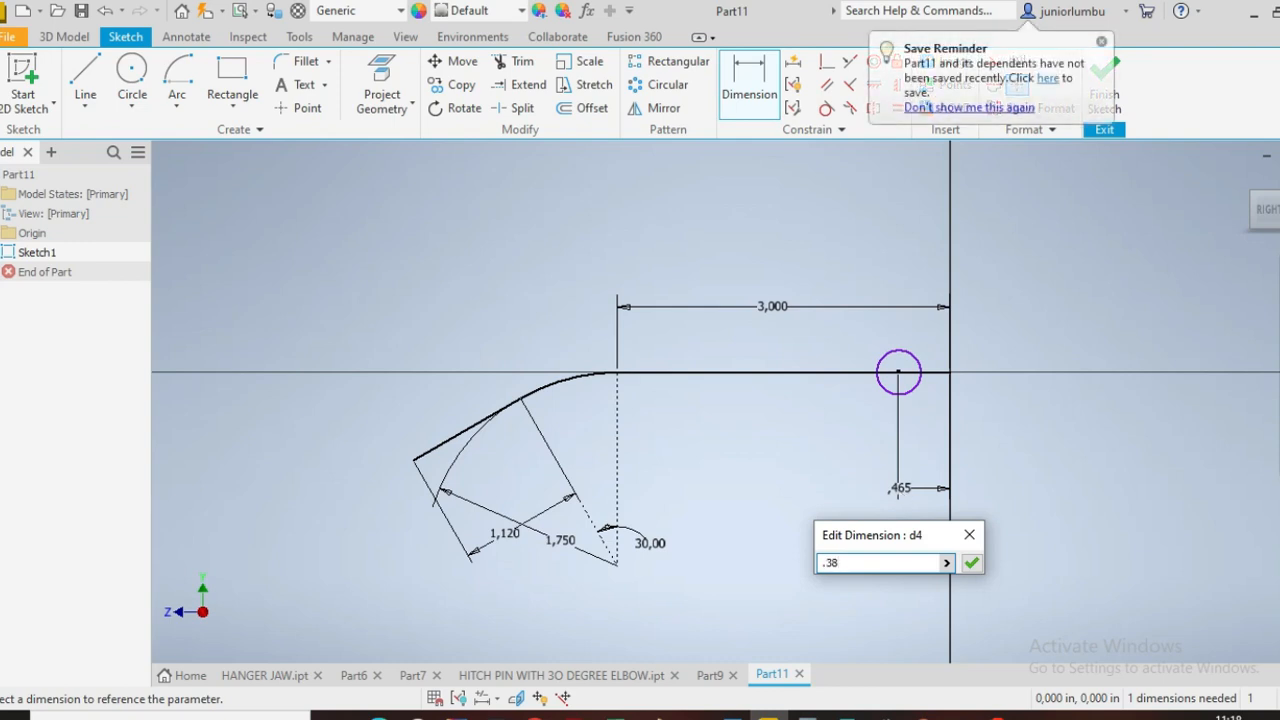
{"action": "key", "text": "Return"}
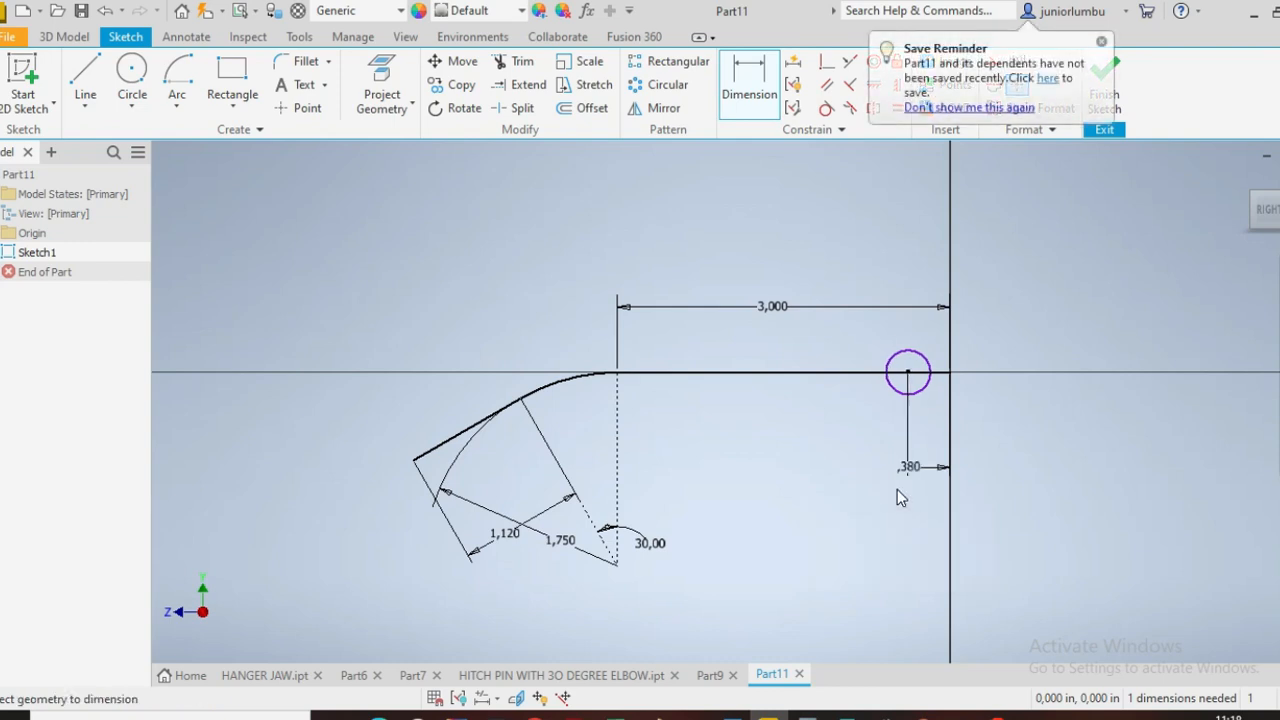
- Set the circle's diameter to 0.15 in and finish the sketch
{"action": "left_click", "coordinate": [918, 355]}
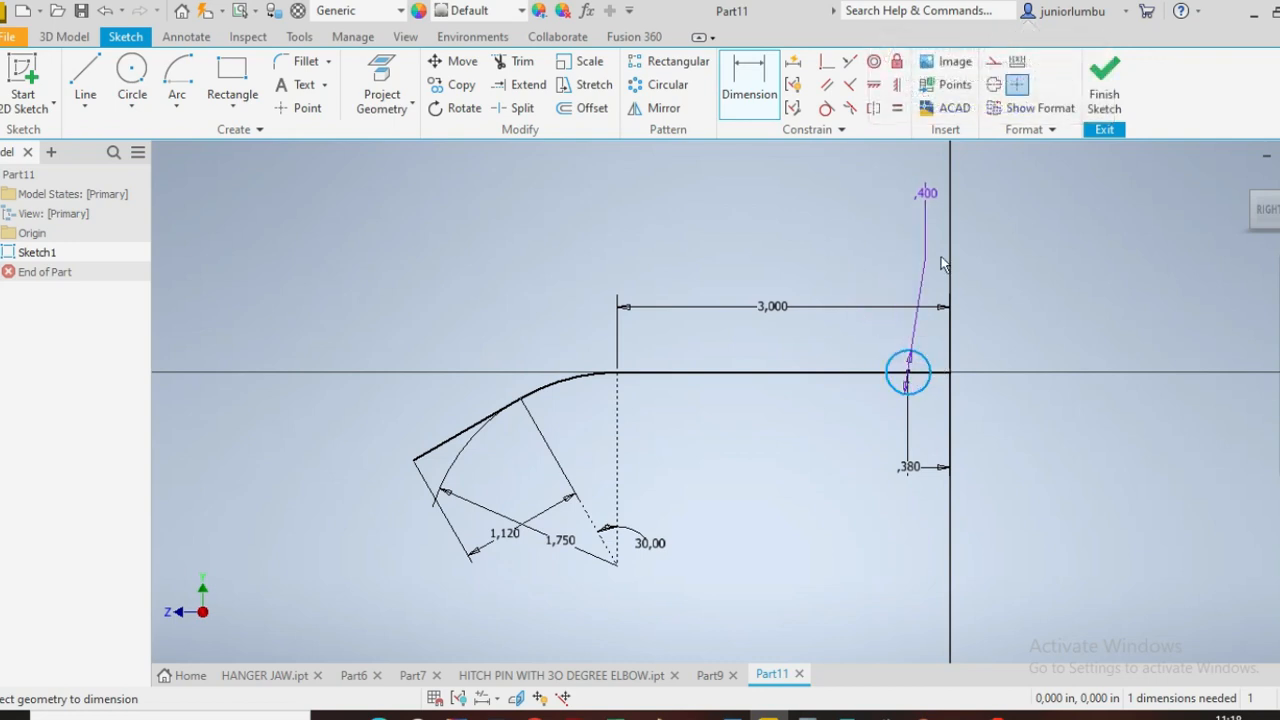
{"action": "left_click", "coordinate": [1041, 286]}
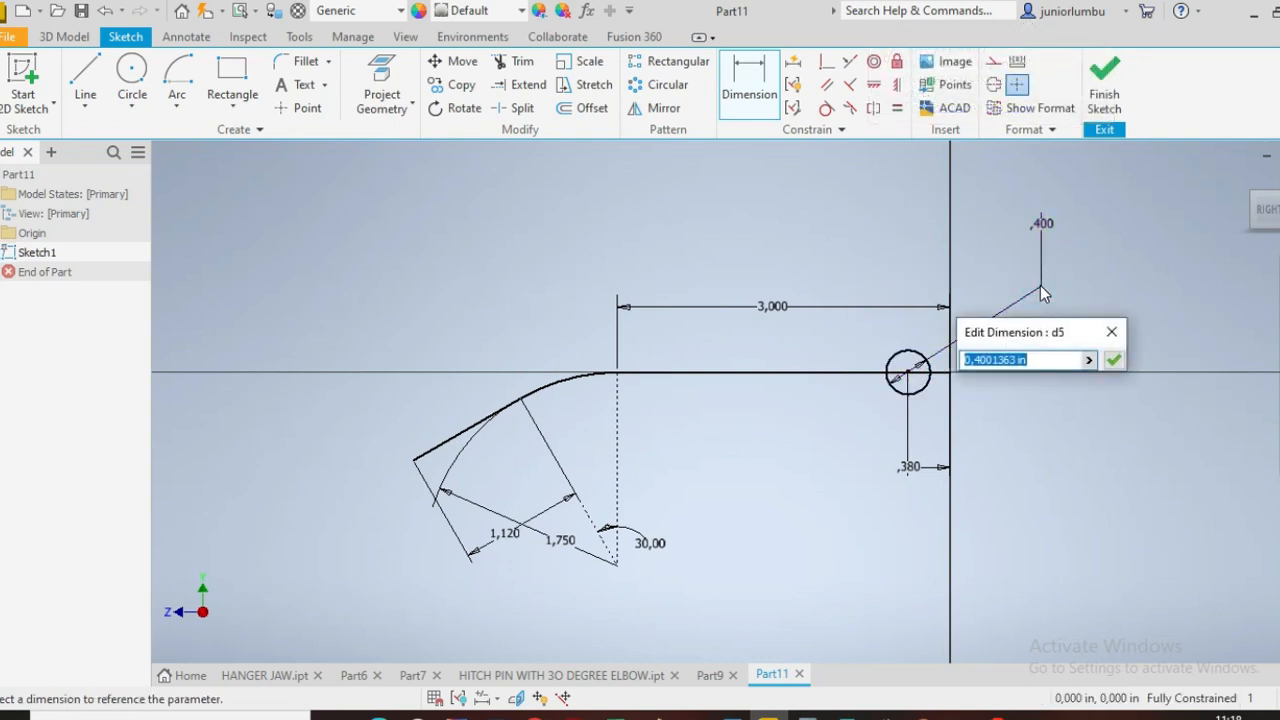
{"action": "type", "text": ".15"}
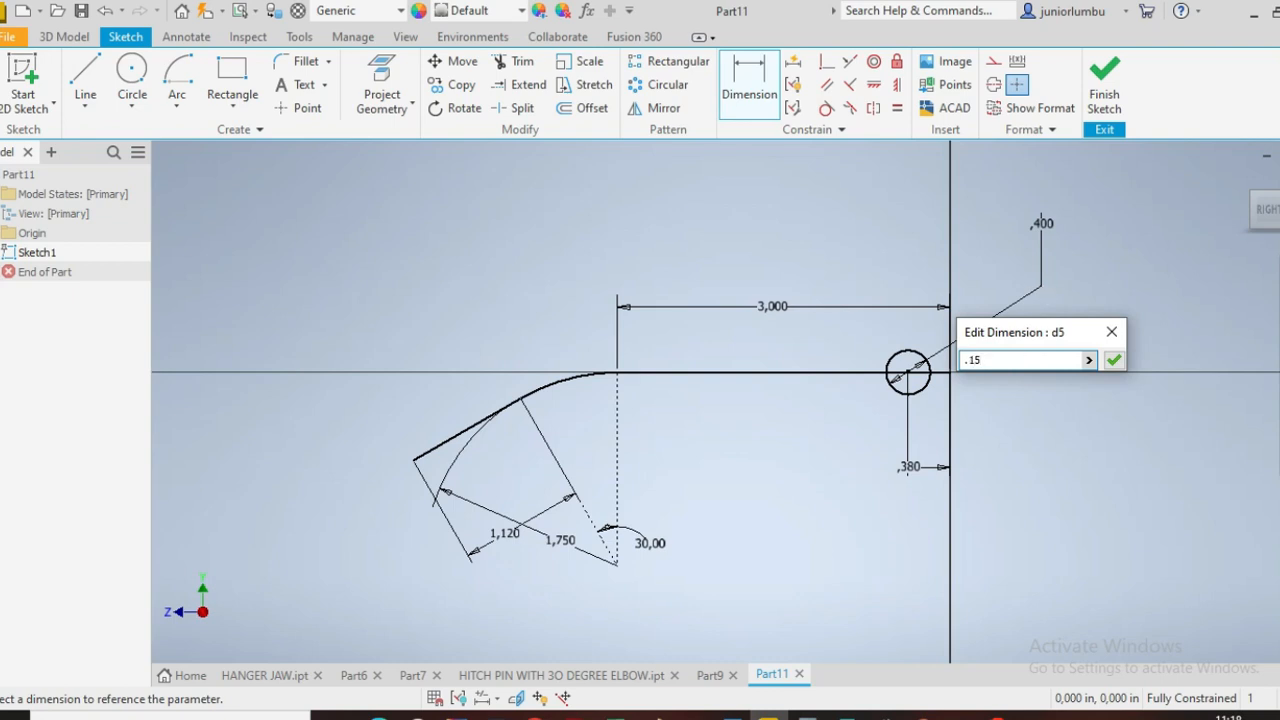
{"action": "key", "text": "Return"}
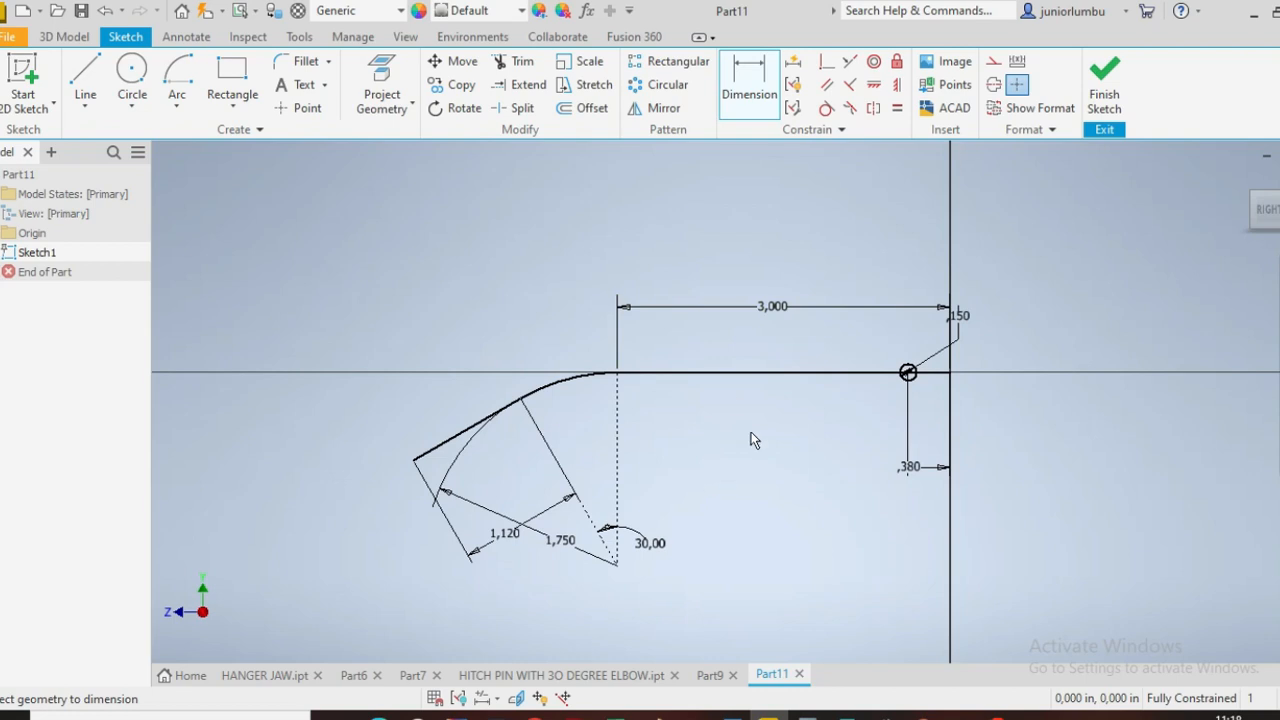
{"action": "left_click", "coordinate": [1104, 82]}
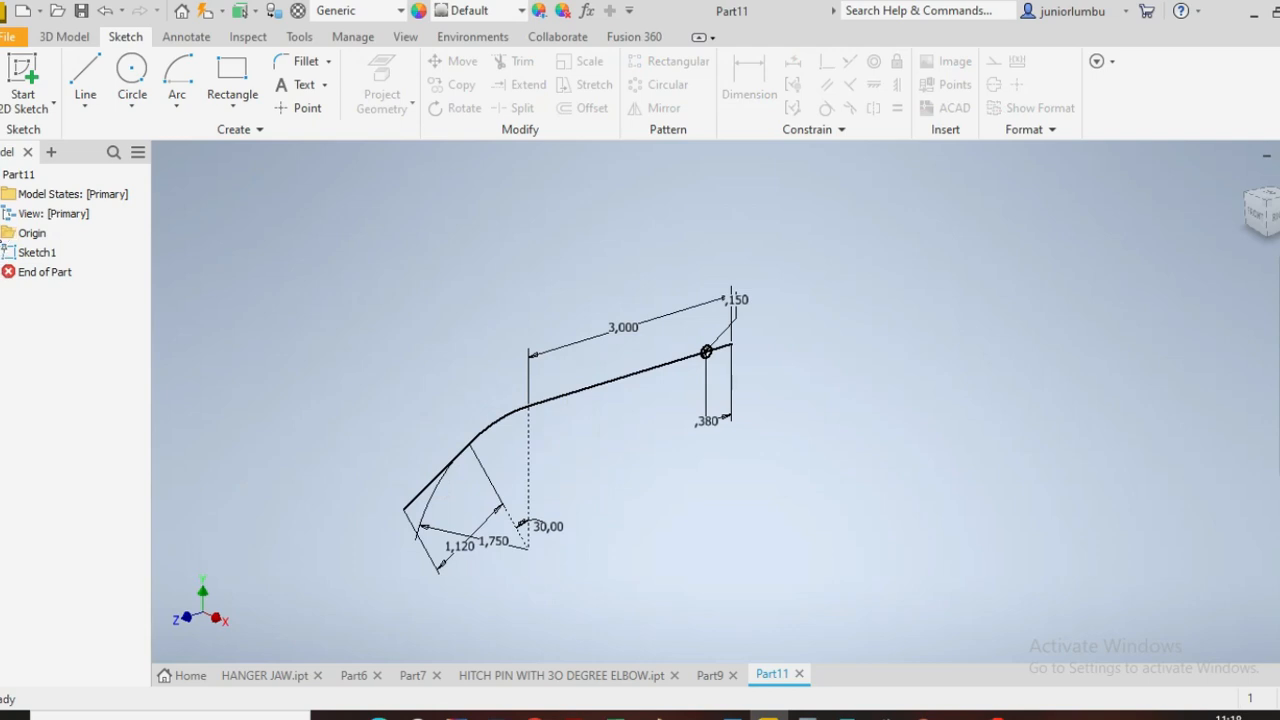
- Start a sketch on the XY plane and draw a circle about 0.47 in in diameter centered on the origin
{"action": "left_click", "coordinate": [8, 232]}
{"action": "left_click", "coordinate": [53, 292]}
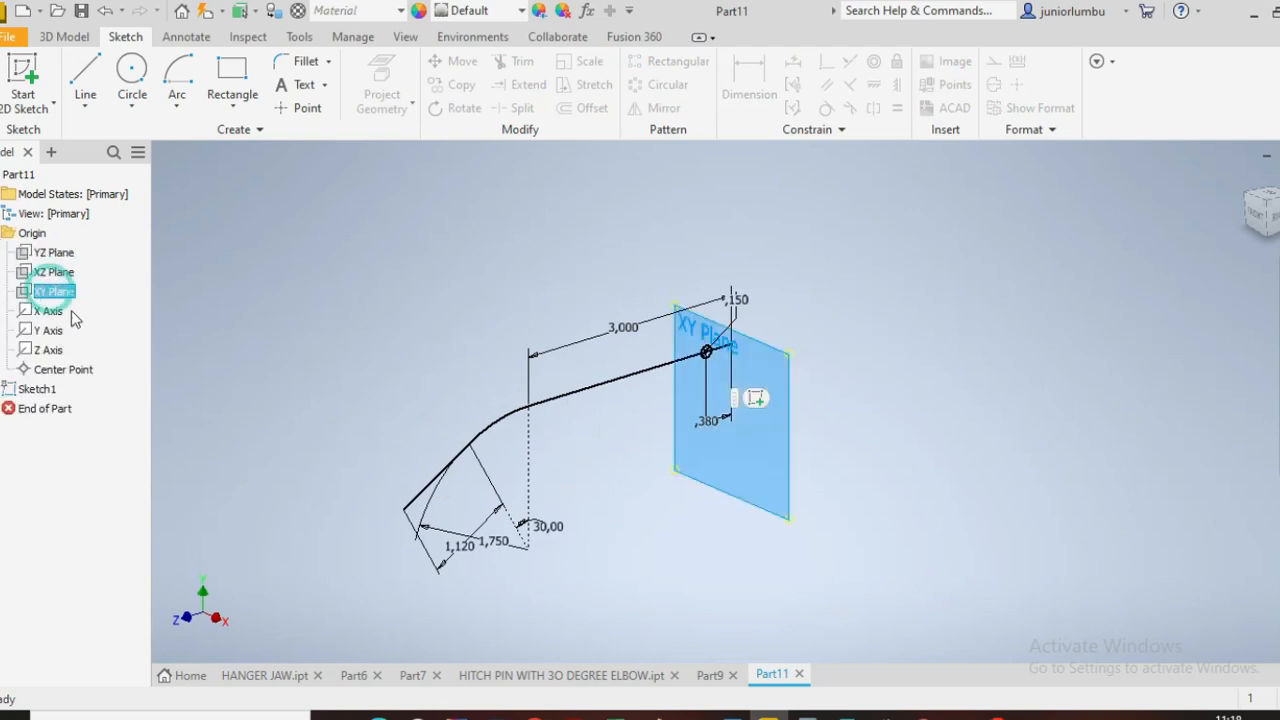
{"action": "left_click", "coordinate": [755, 399]}
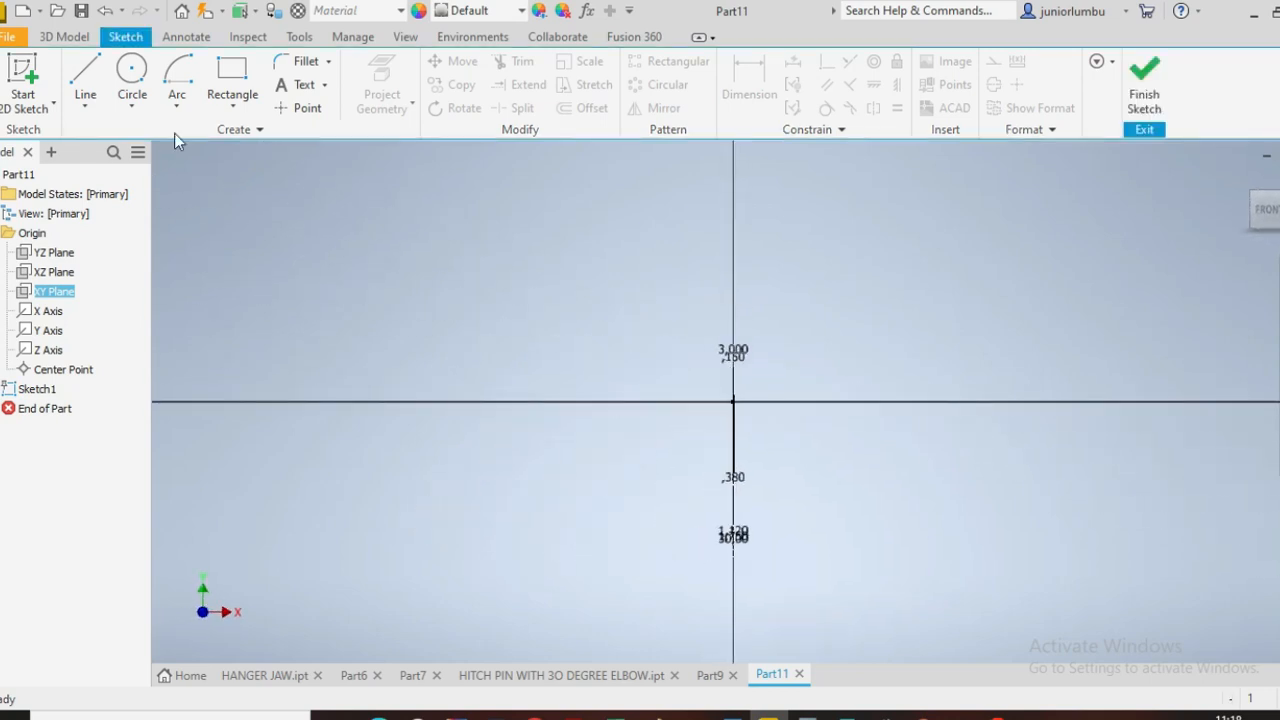
{"action": "left_click", "coordinate": [130, 72]}
{"action": "scroll", "coordinate": [745, 436], "scroll_direction": "up", "scroll_amount": 3}
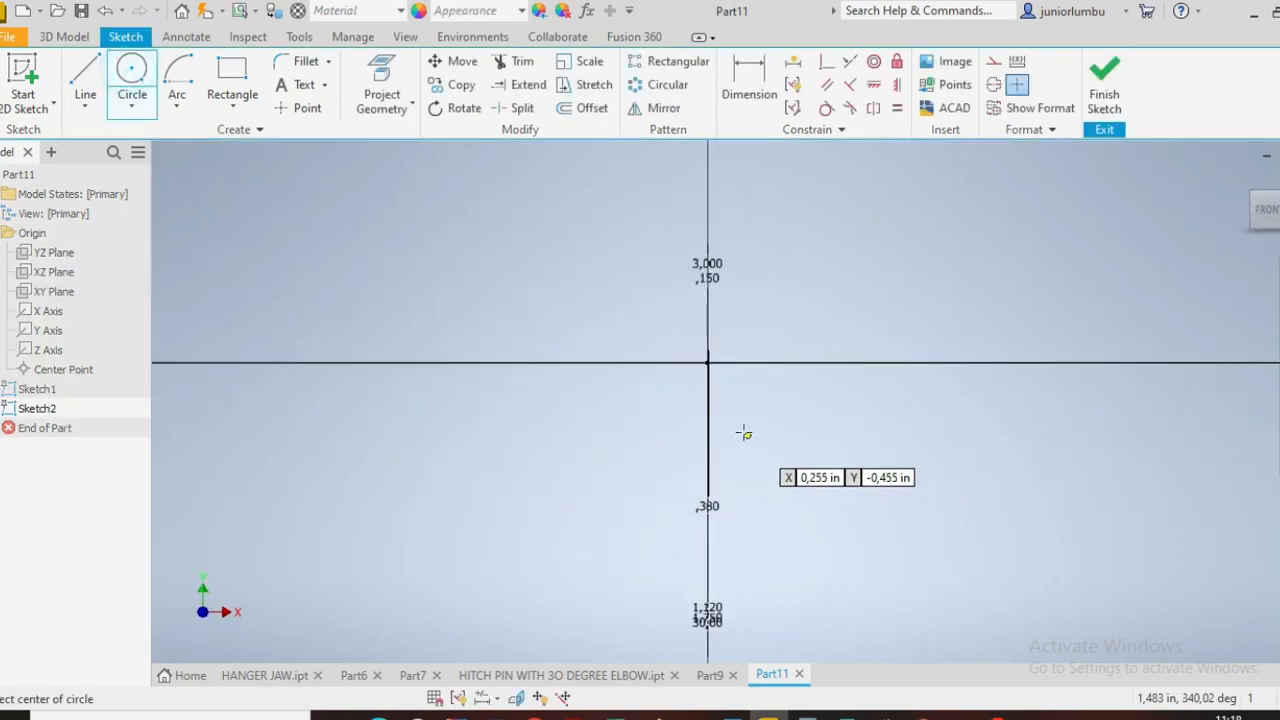
{"action": "left_click", "coordinate": [707, 363]}
{"action": "left_click", "coordinate": [680, 390]}
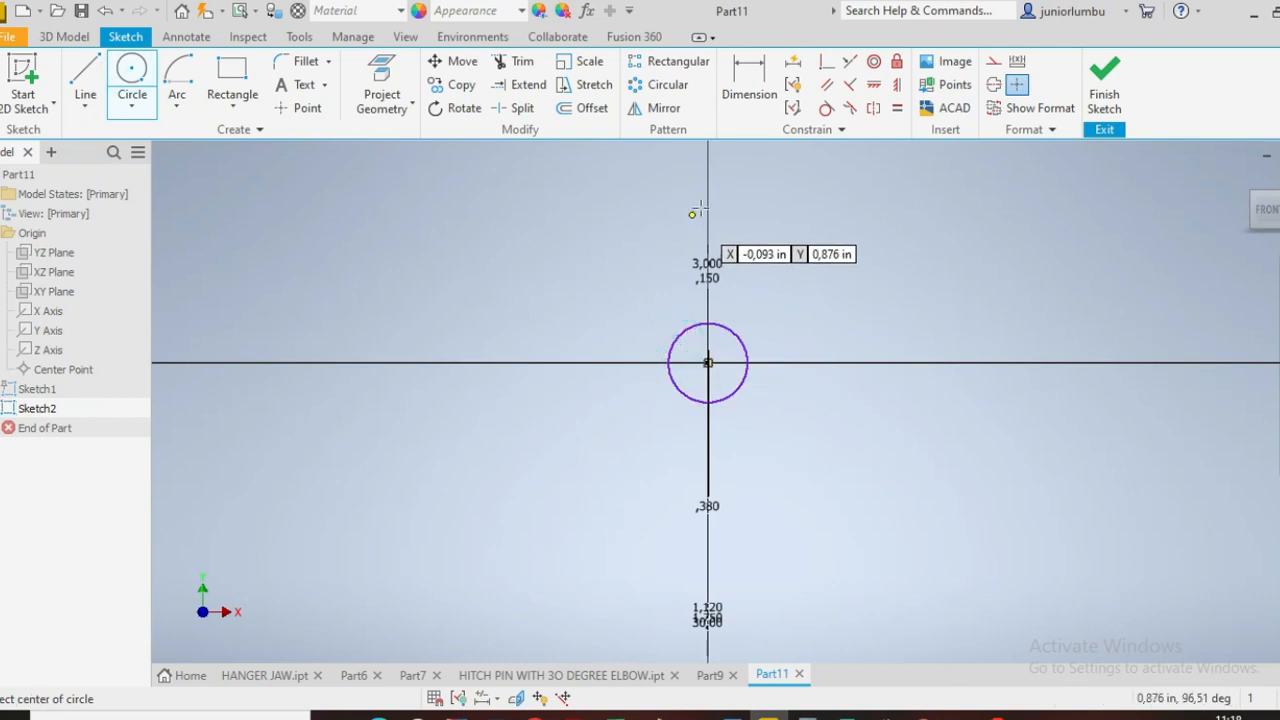
- Dimension the origin circle's diameter, set it to 0.58 in, and finish the sketch
{"action": "left_click", "coordinate": [762, 97]}
{"action": "left_click", "coordinate": [748, 350]}
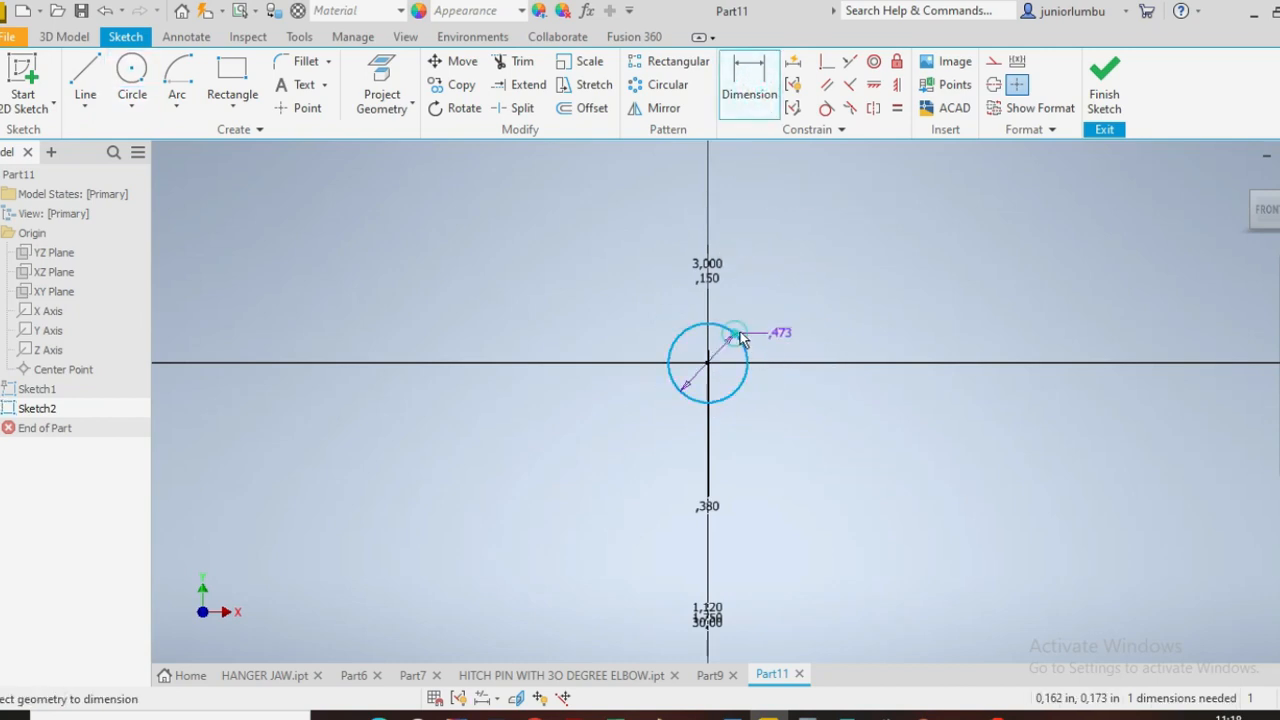
{"action": "left_click", "coordinate": [865, 302]}
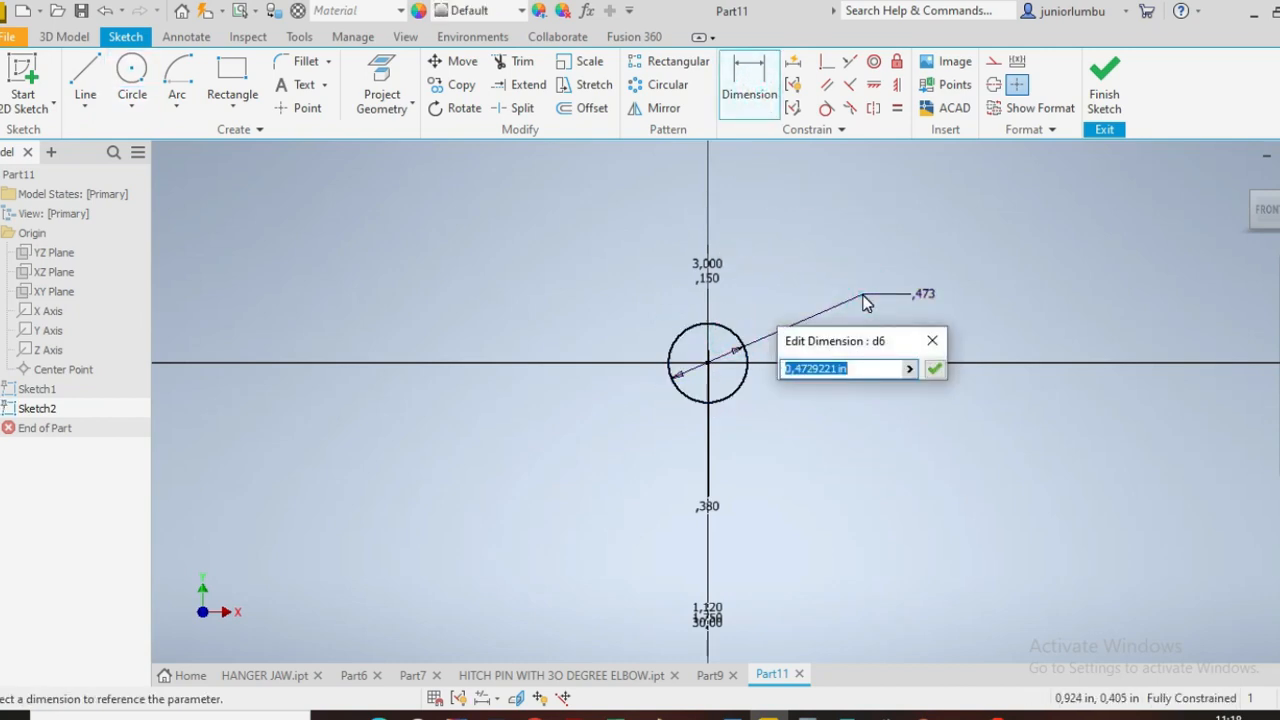
{"action": "type", "text": ","}
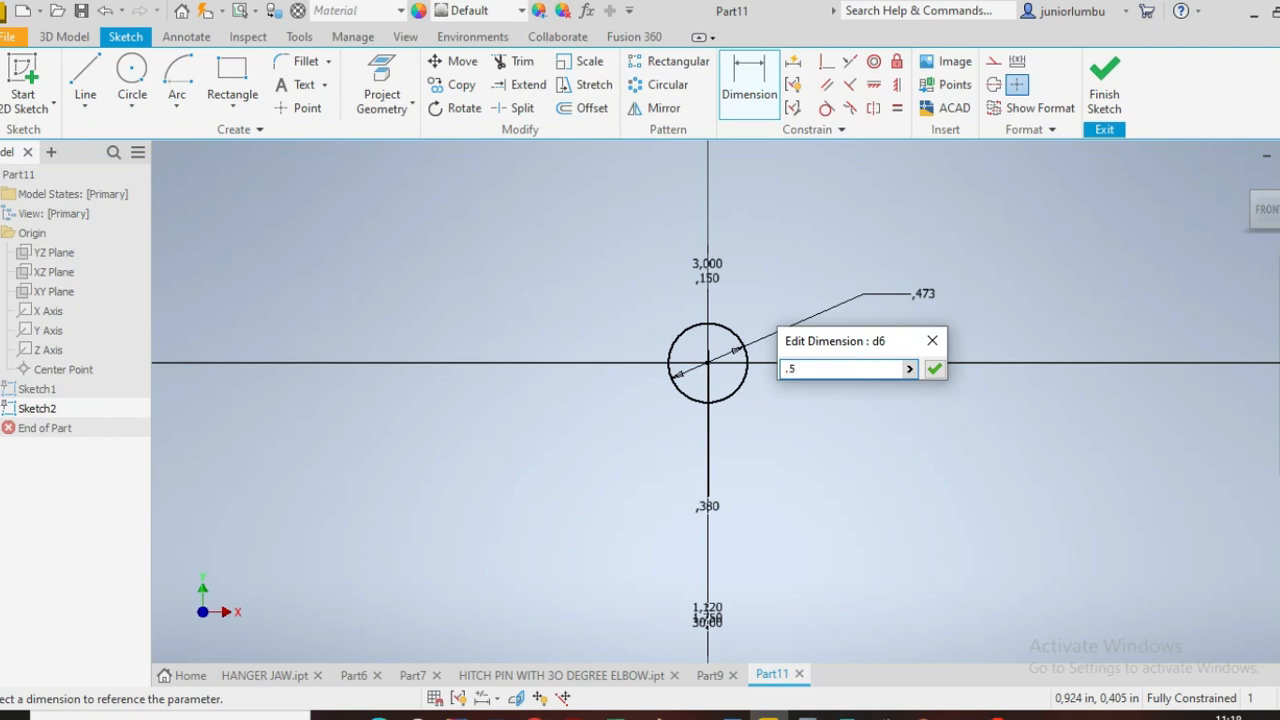
{"action": "type", "text": "58"}
{"action": "key", "text": "Return"}
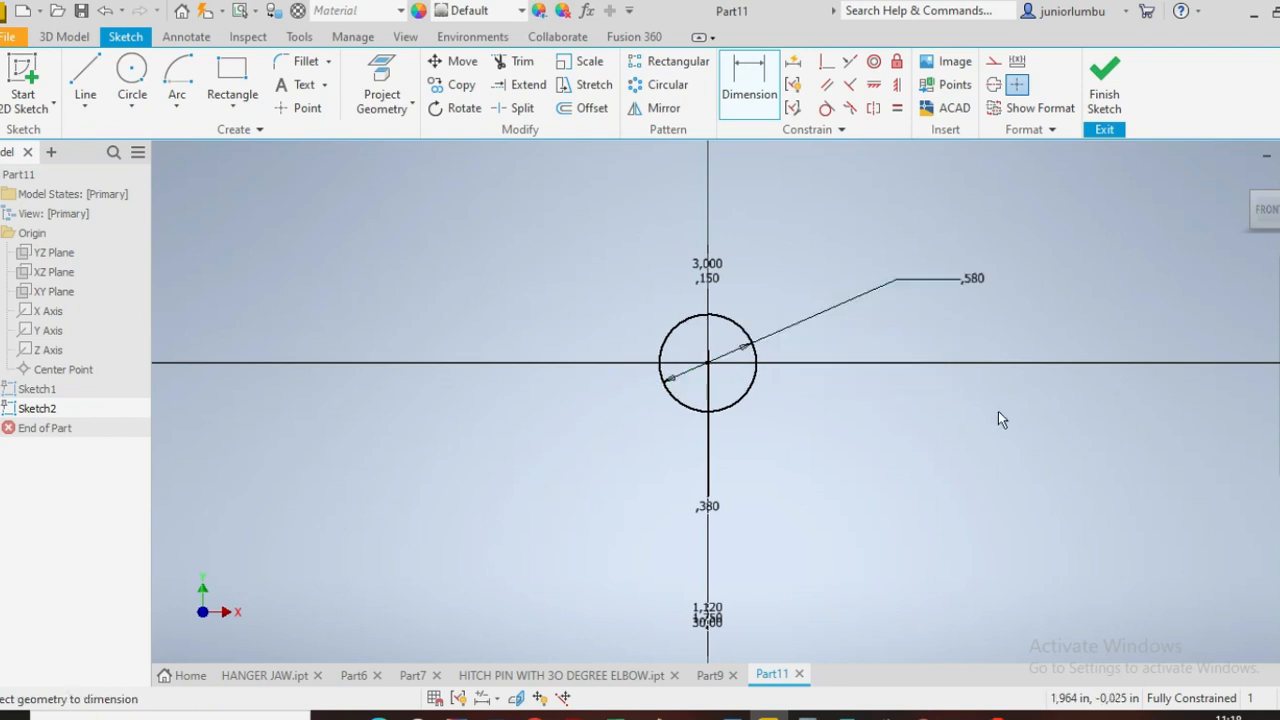
{"action": "left_click", "coordinate": [1104, 82]}
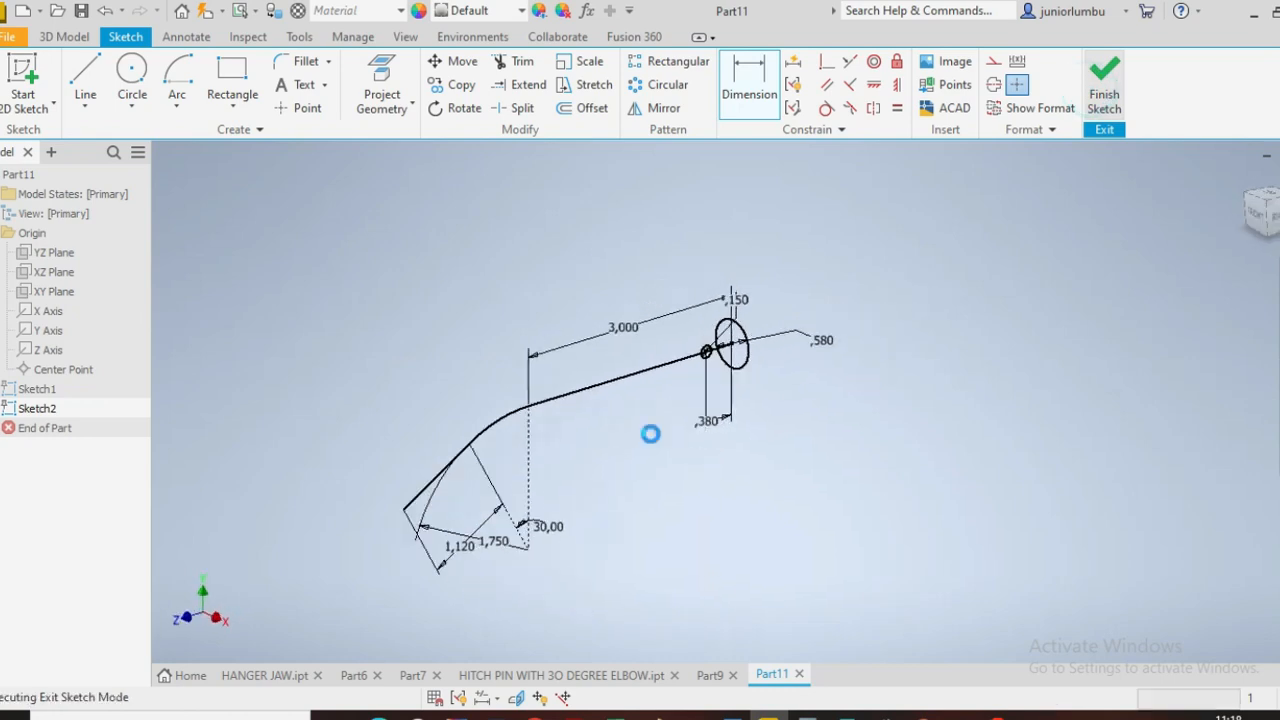
- Sweep the 0.58 in circle along the bent path to create the solid pin body
{"action": "left_click", "coordinate": [45, 35]}
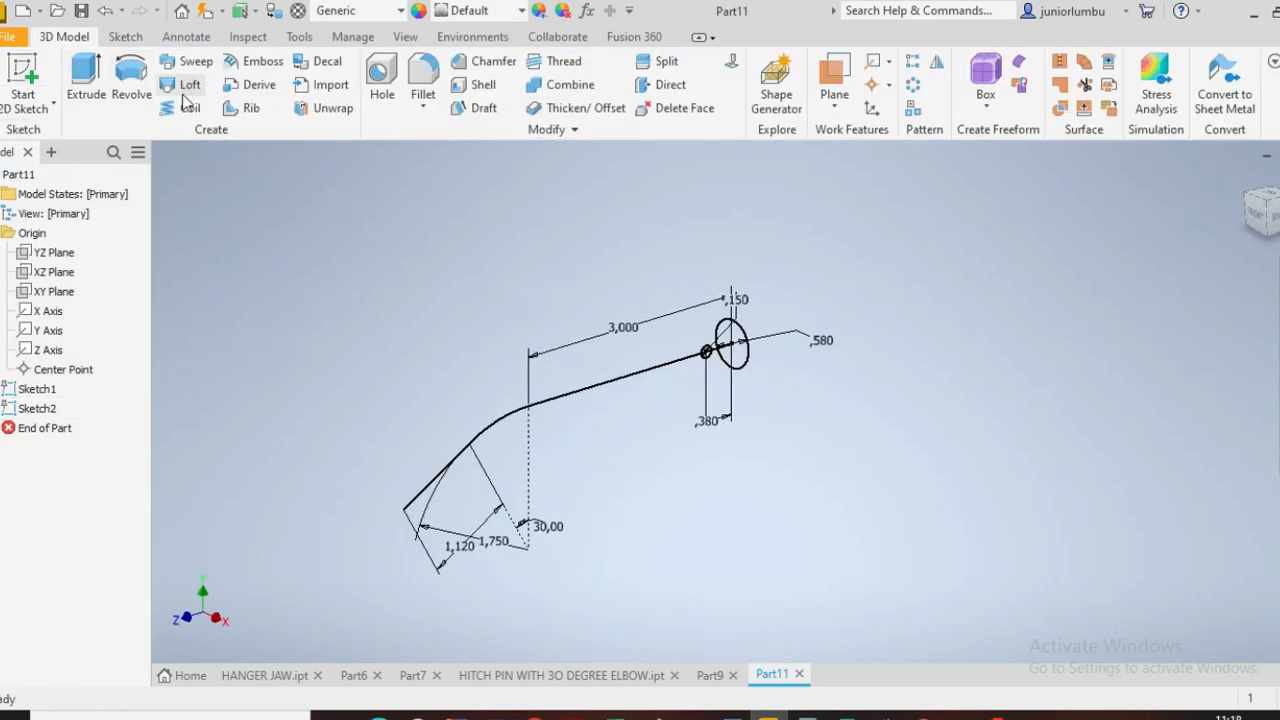
{"action": "left_click", "coordinate": [190, 61]}
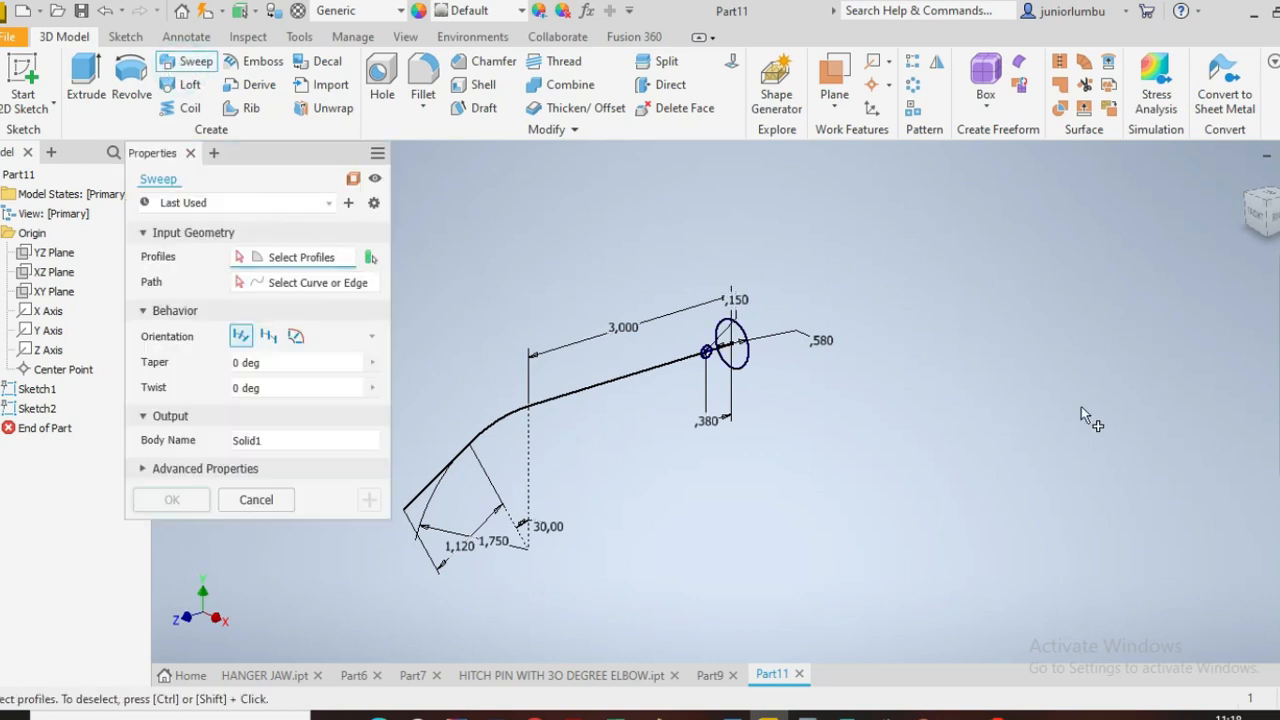
{"action": "scroll", "coordinate": [1081, 406], "scroll_direction": "down", "scroll_amount": 2}
{"action": "scroll", "coordinate": [898, 429], "scroll_direction": "up", "scroll_amount": 3}
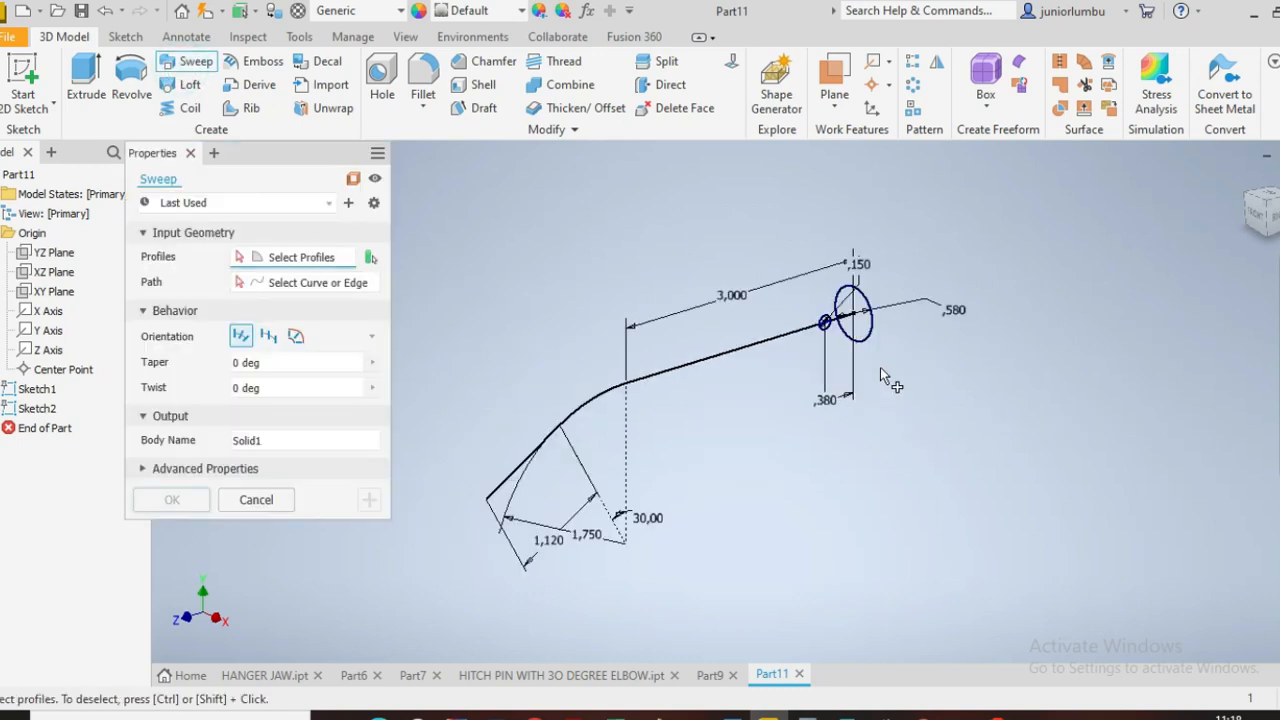
{"action": "left_click", "coordinate": [852, 318]}
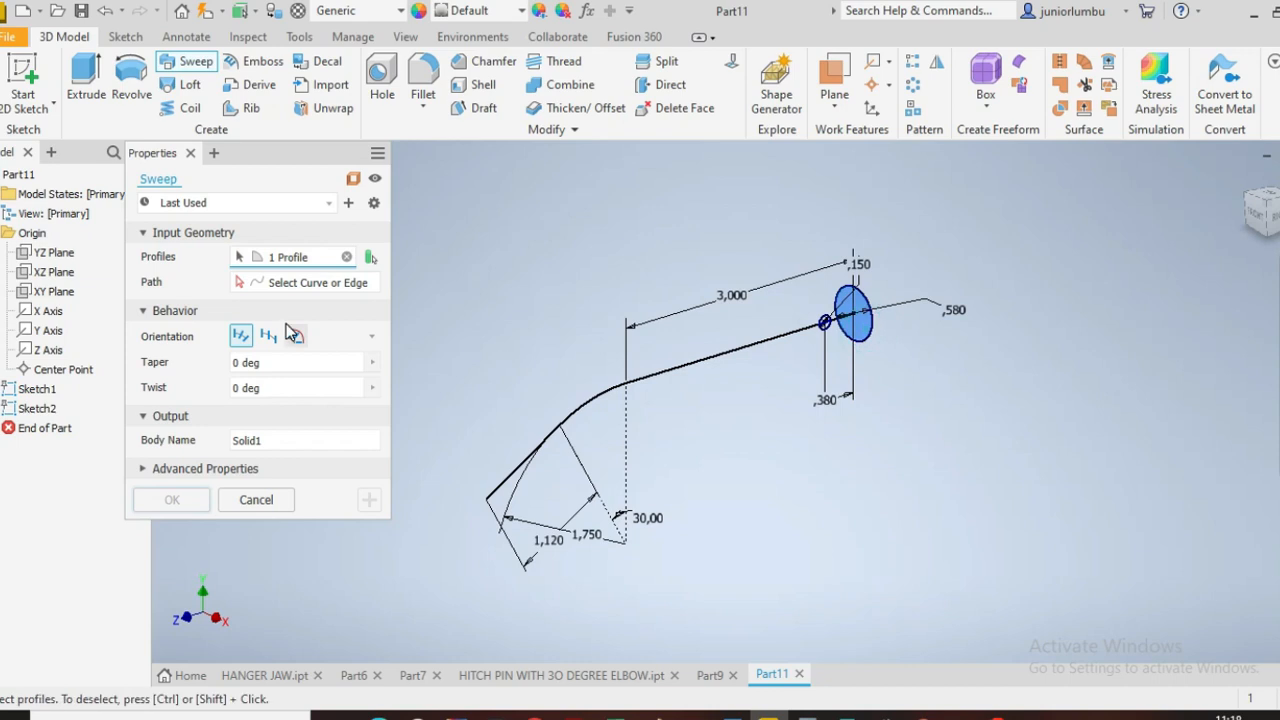
{"action": "left_click", "coordinate": [305, 283]}
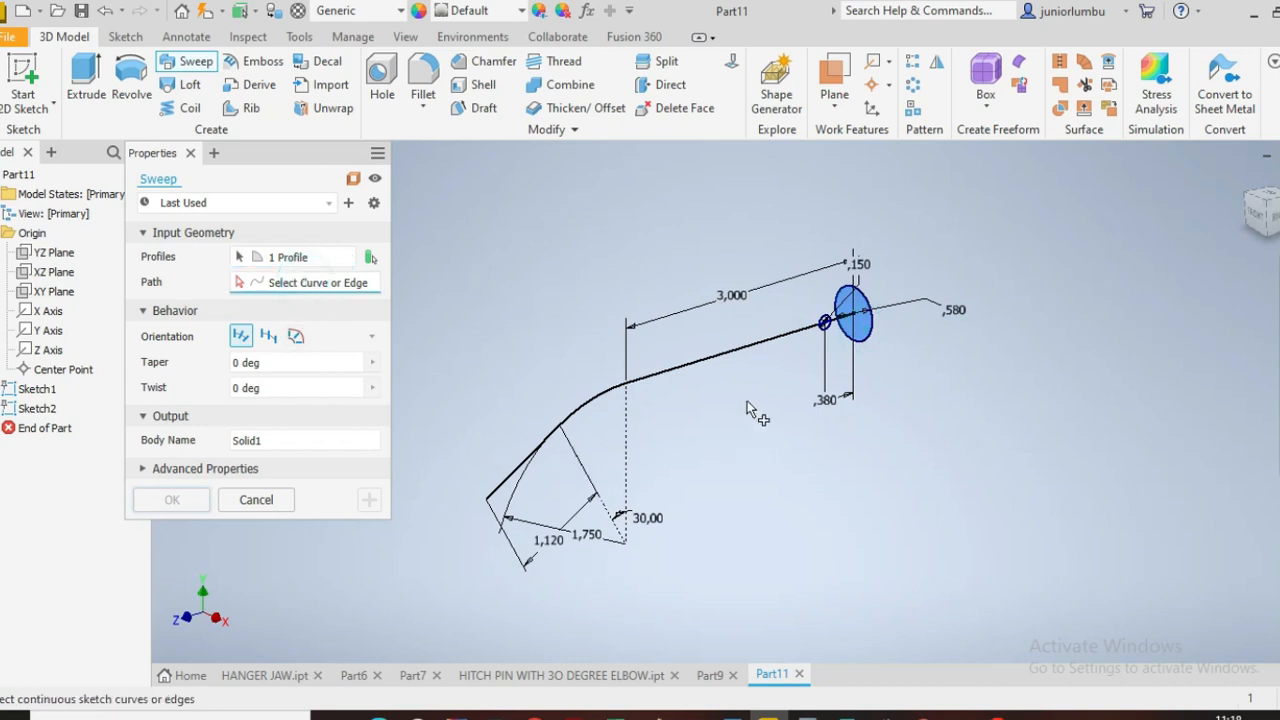
{"action": "left_click", "coordinate": [726, 361]}
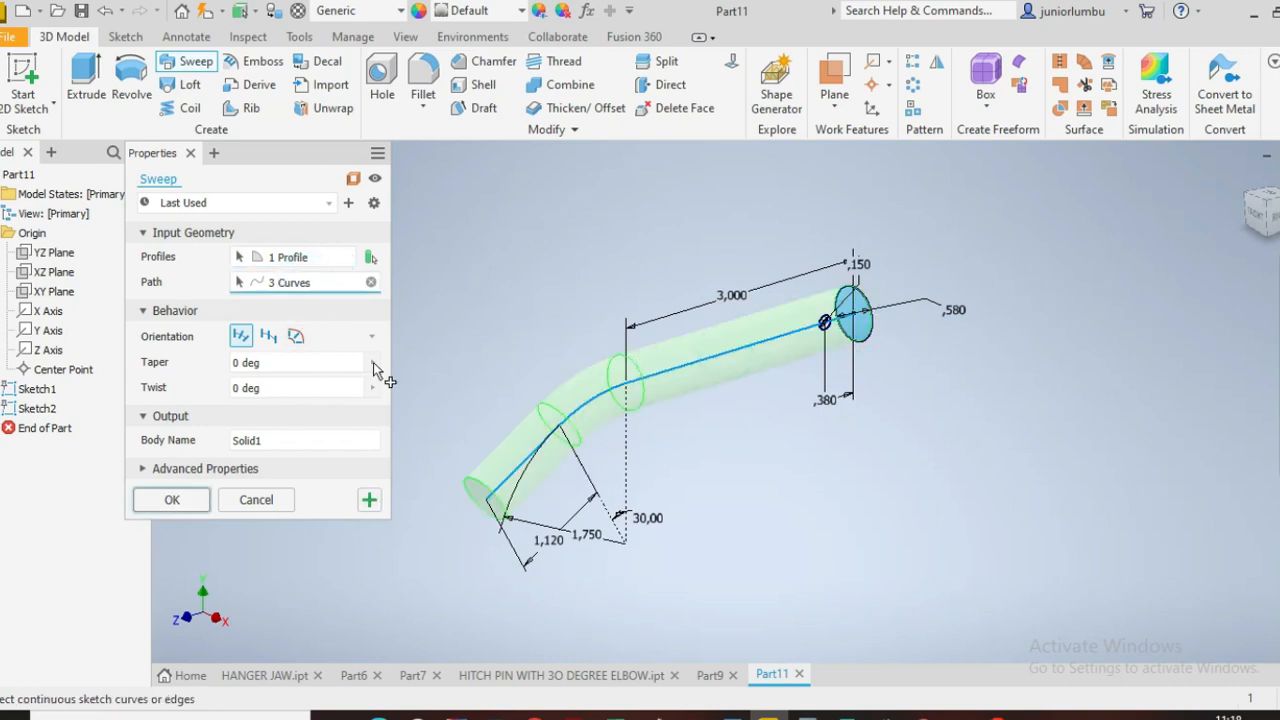
{"action": "left_click", "coordinate": [160, 500]}
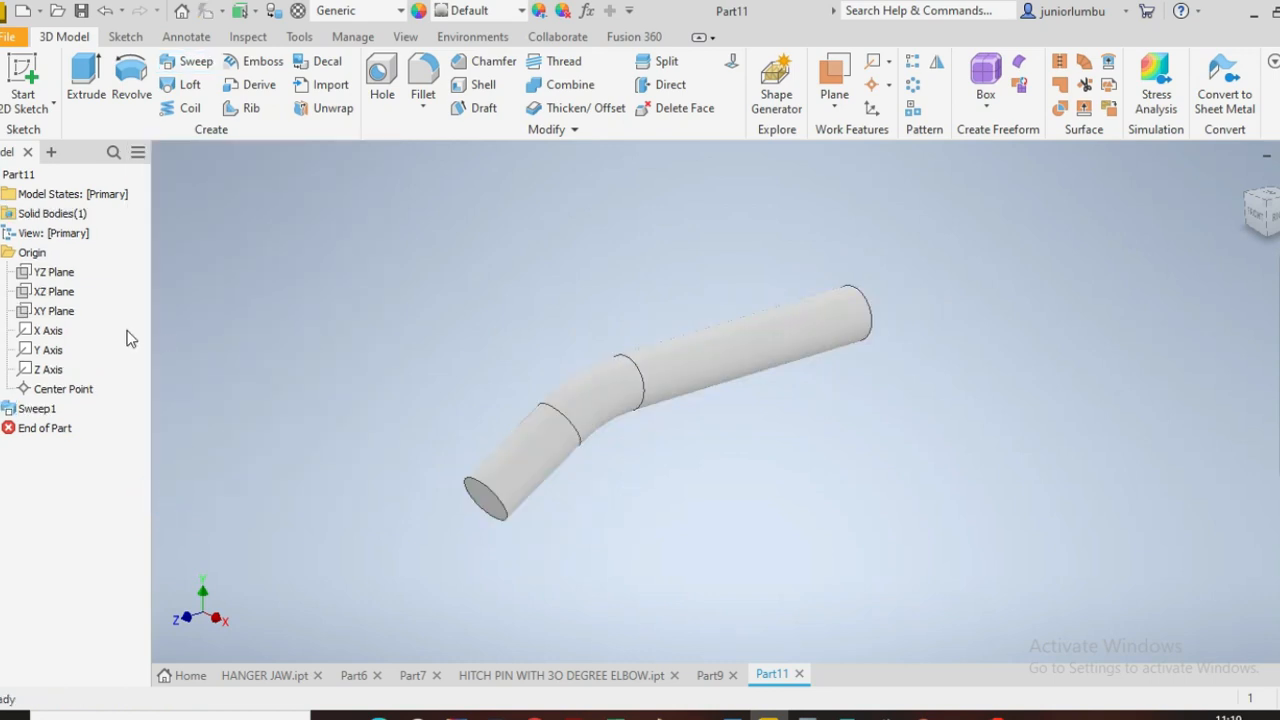
- Make the path sketch consumed by the sweep visible
{"action": "left_click_drag", "start_coordinate": [1271, 213], "coordinate": [1278, 250]}
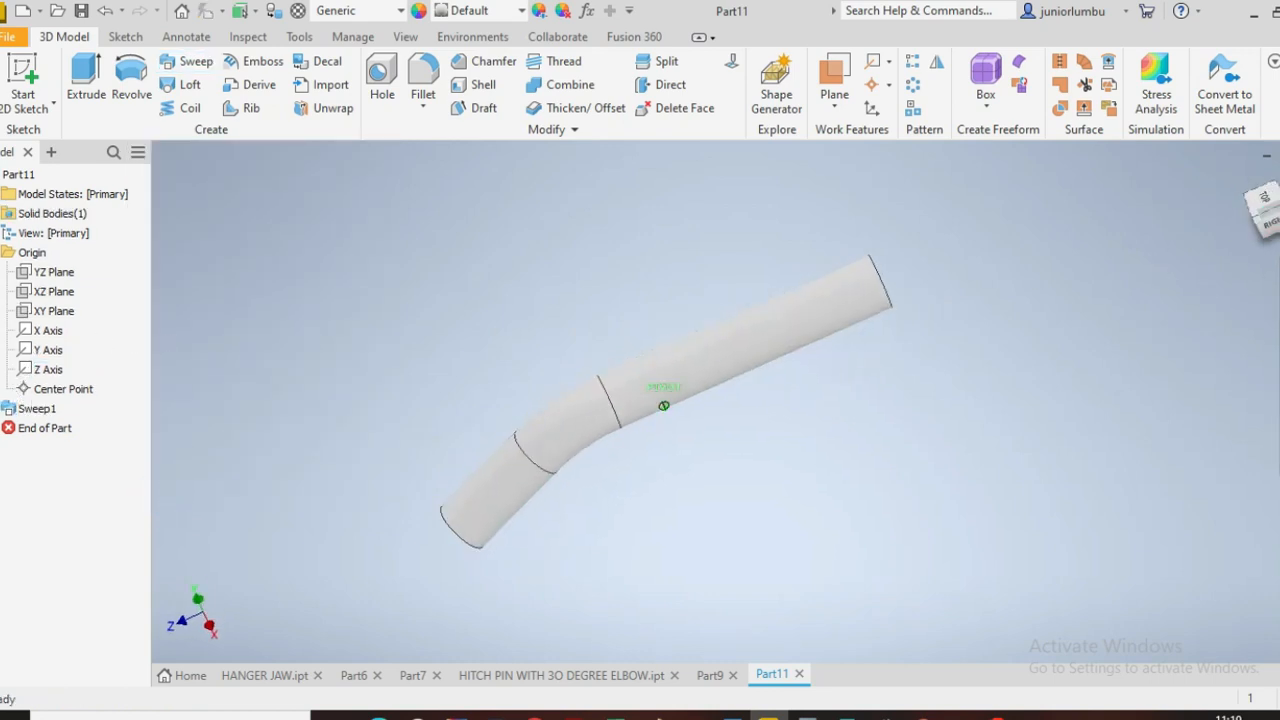
{"action": "left_click", "coordinate": [2, 262]}
{"action": "left_click", "coordinate": [5, 272]}
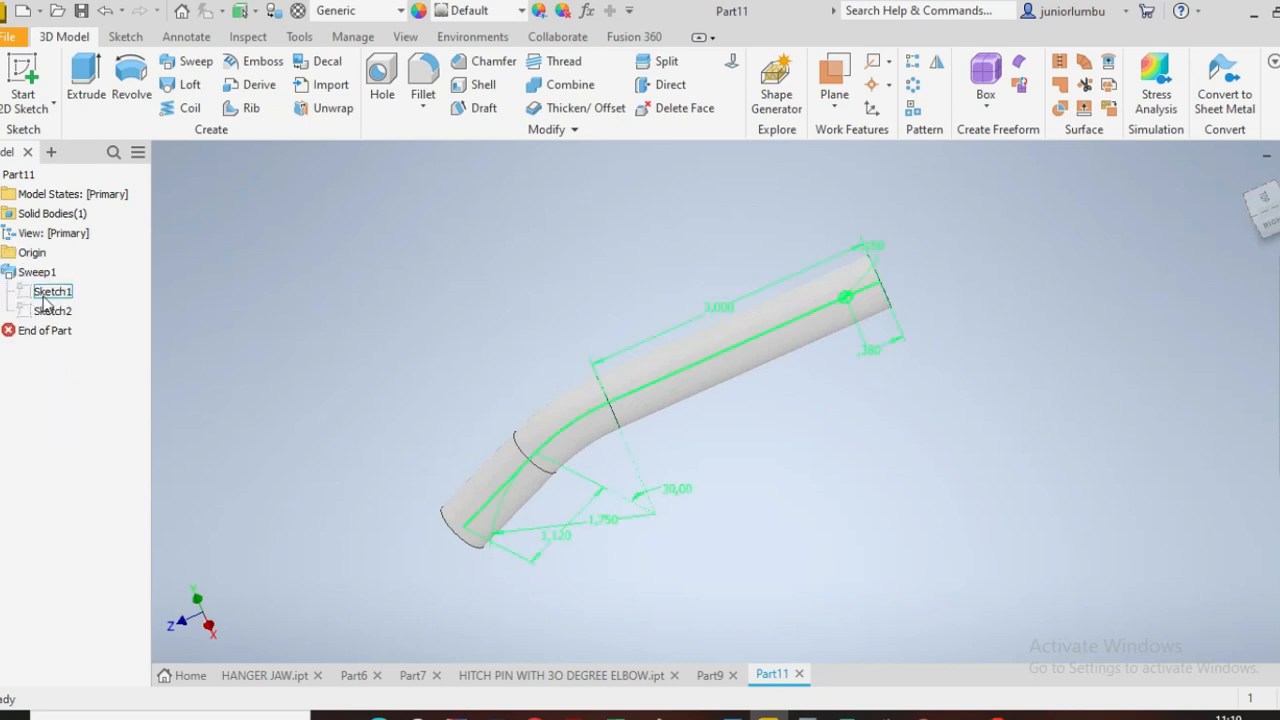
{"action": "right_click", "coordinate": [40, 291]}
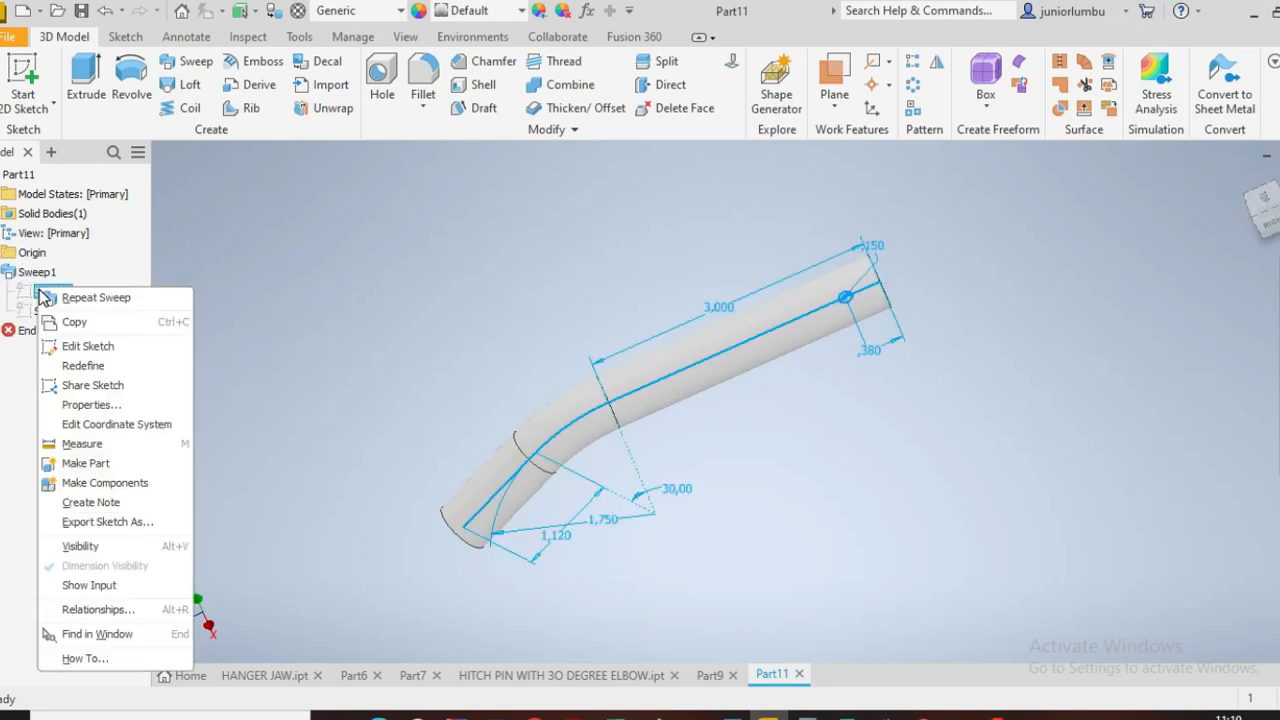
{"action": "left_click", "coordinate": [80, 546]}
- Cut the small pin-hole circle through the pin with a symmetric 1 in extrusion, and hide the path sketch
{"action": "left_click", "coordinate": [83, 63]}
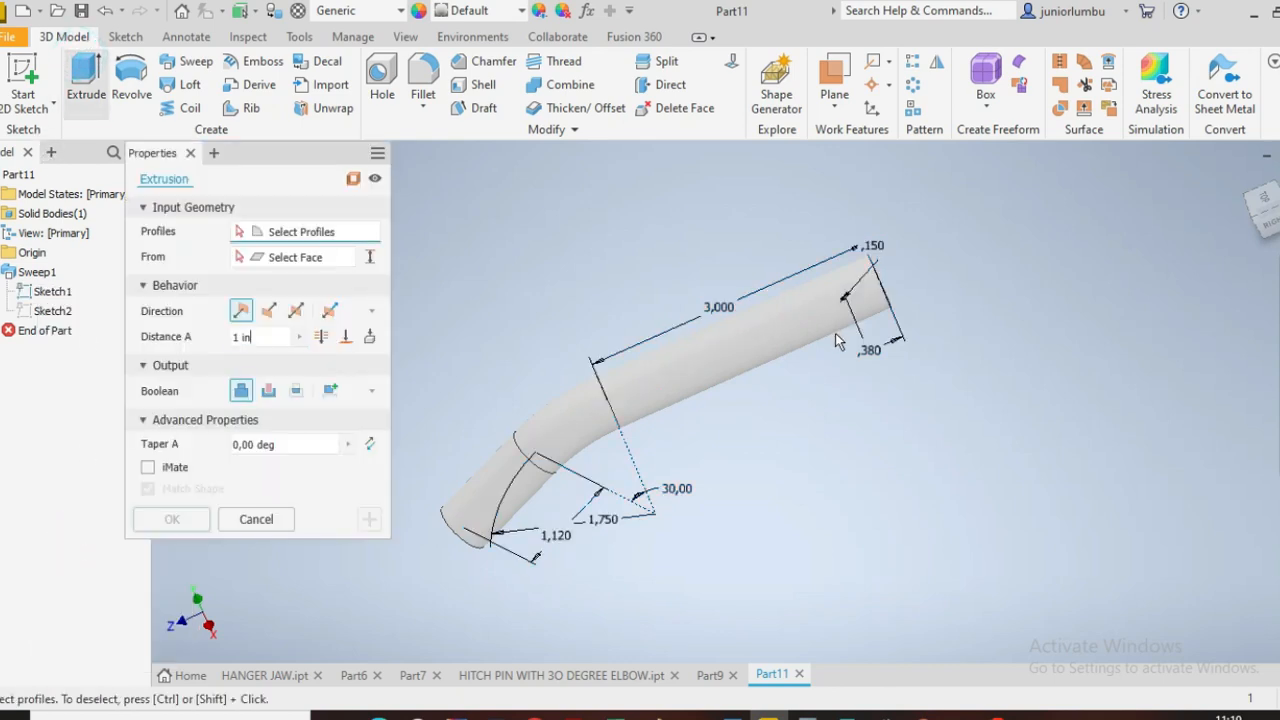
{"action": "scroll", "coordinate": [839, 313], "scroll_direction": "up", "scroll_amount": 5}
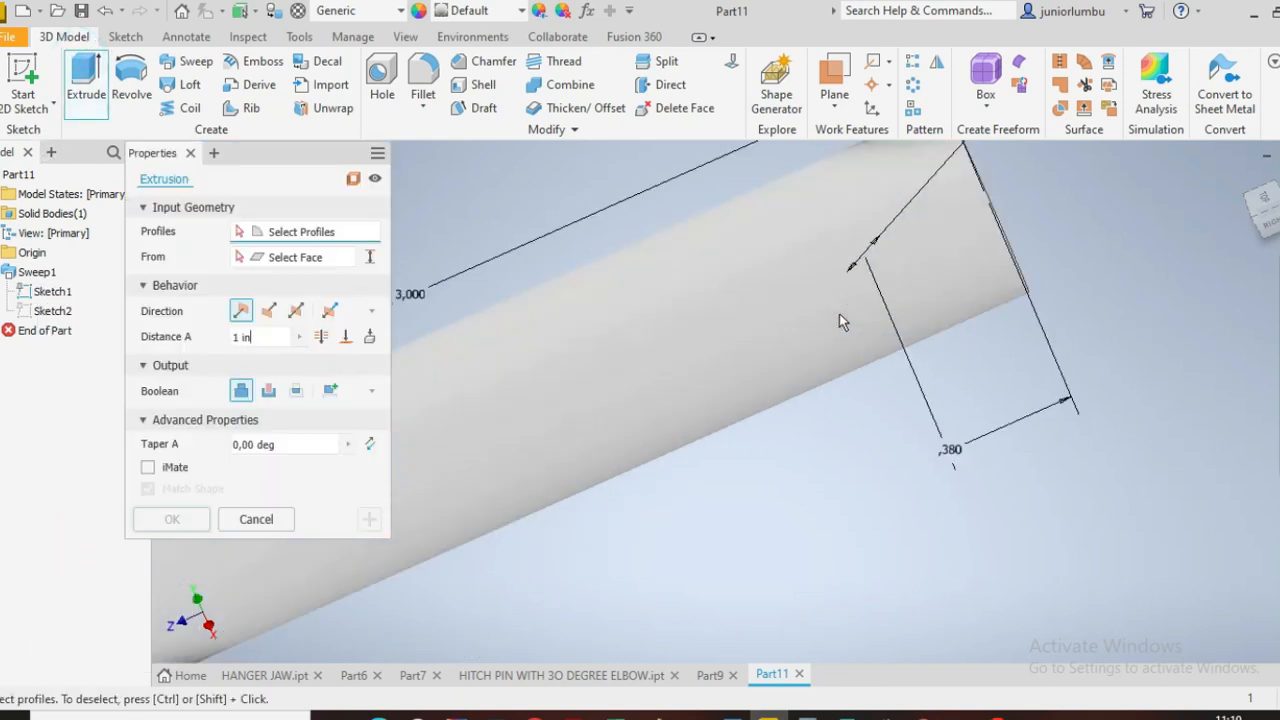
{"action": "left_click", "coordinate": [864, 252]}
{"action": "scroll", "coordinate": [813, 339], "scroll_direction": "down", "scroll_amount": 4}
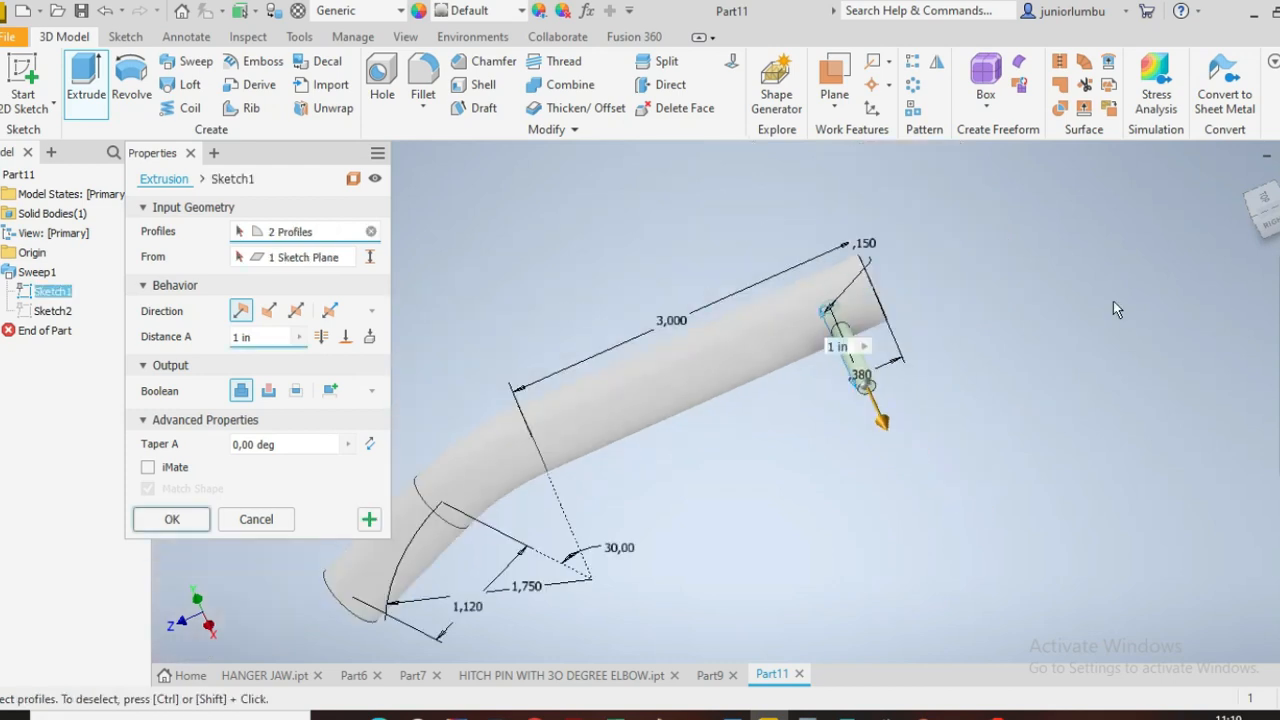
{"action": "left_click_drag", "start_coordinate": [1265, 205], "coordinate": [1268, 236]}
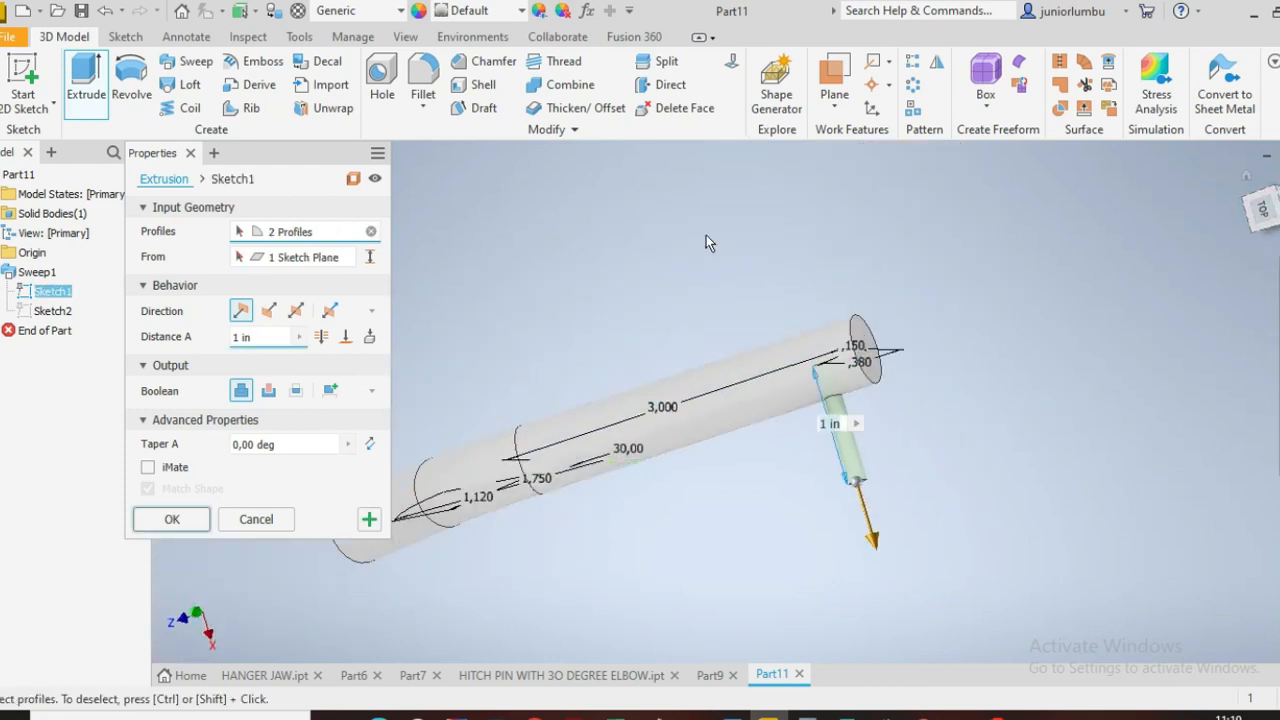
{"action": "left_click", "coordinate": [297, 311]}
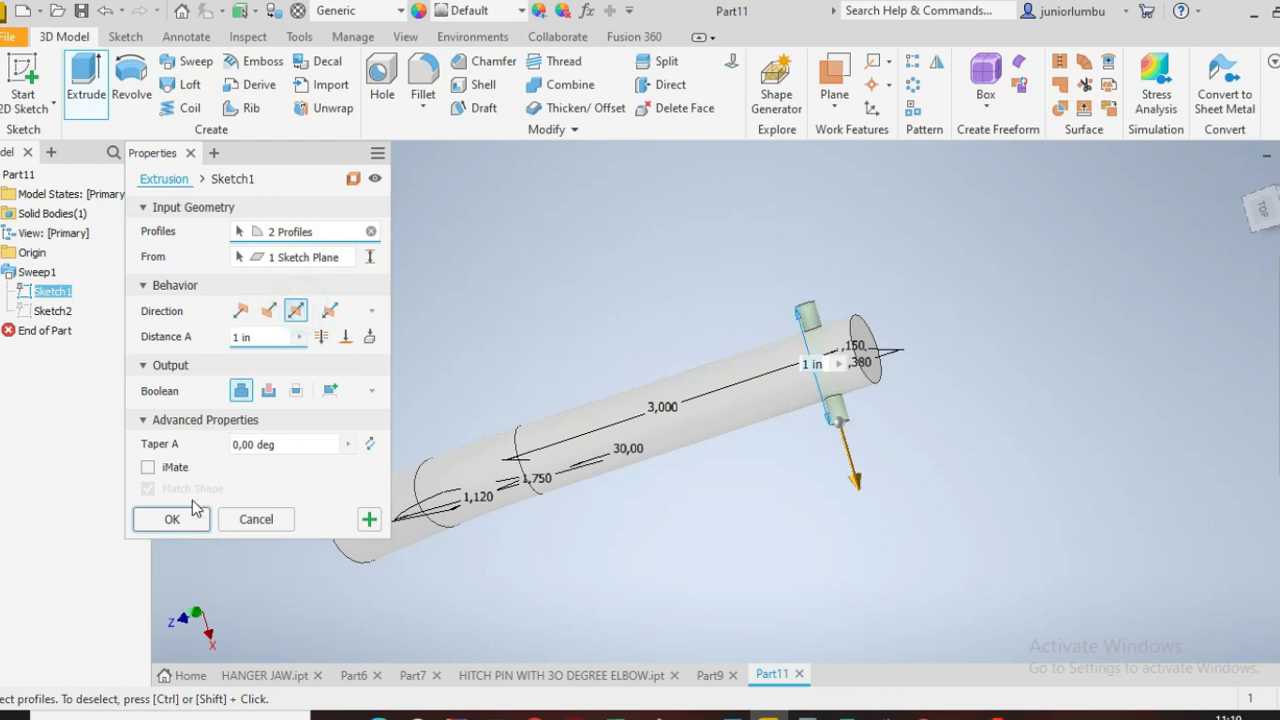
{"action": "left_click", "coordinate": [266, 392]}
{"action": "left_click", "coordinate": [170, 519]}
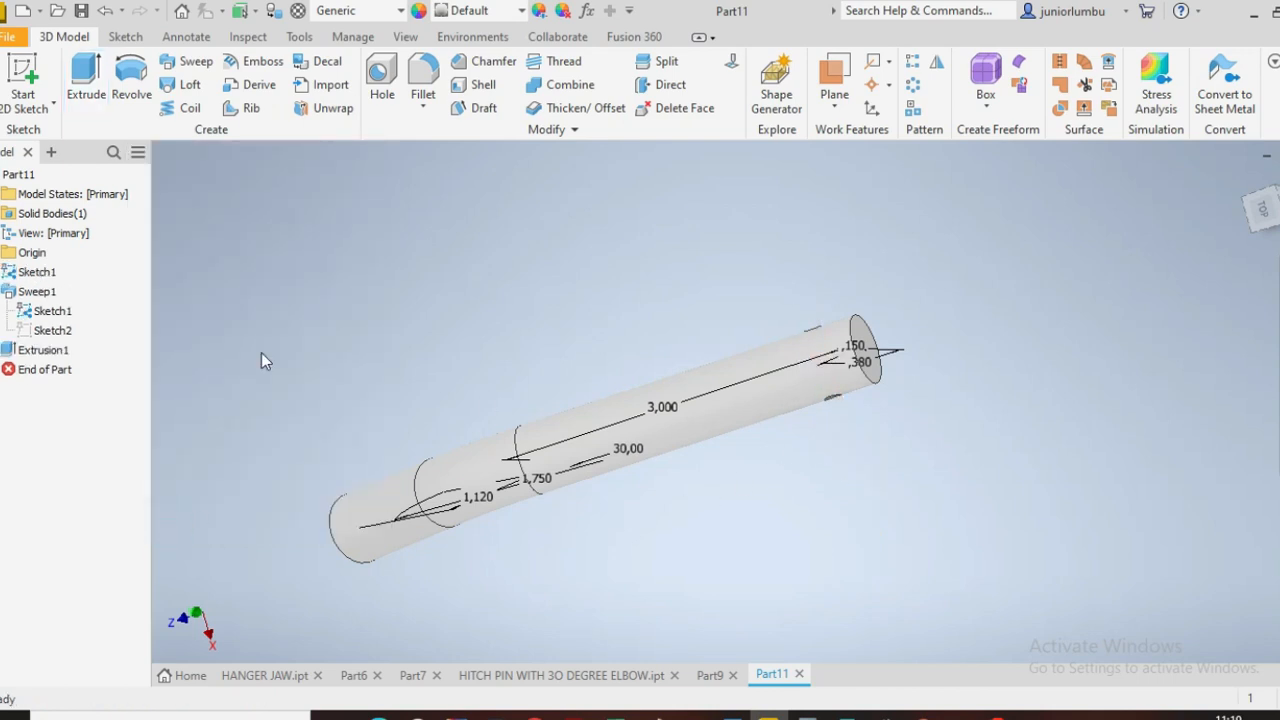
{"action": "right_click", "coordinate": [46, 311]}
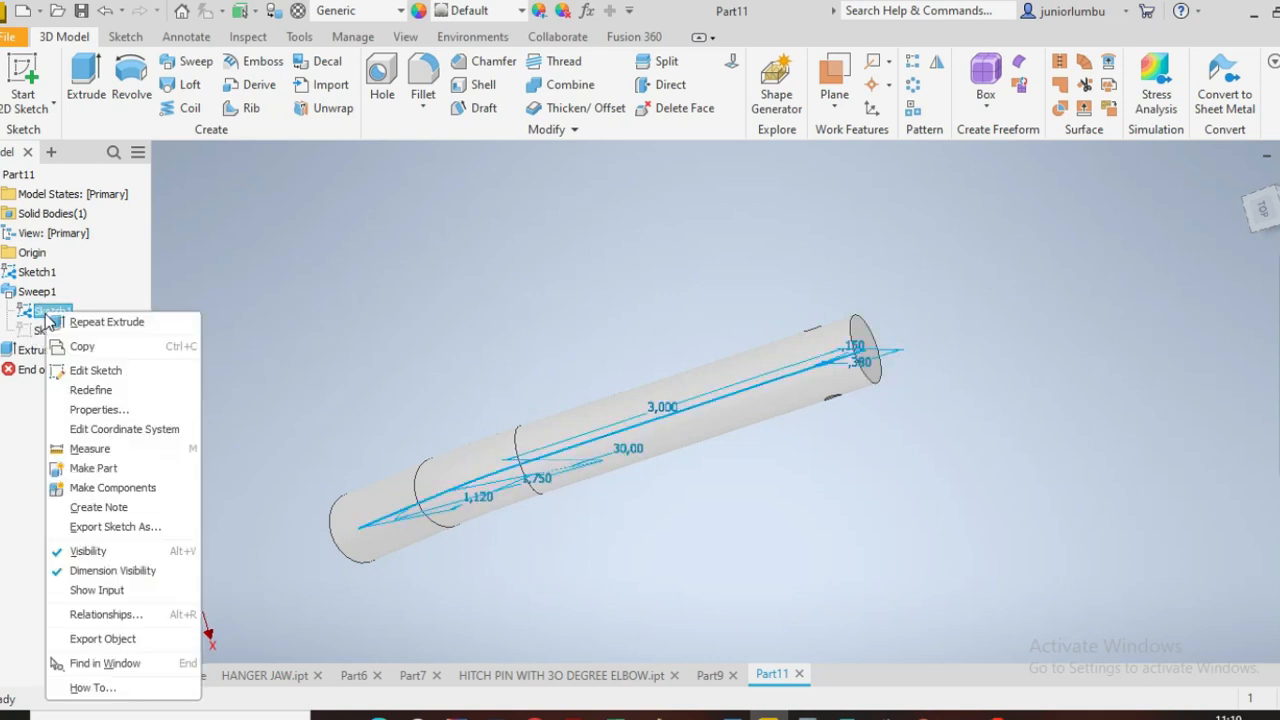
{"action": "left_click", "coordinate": [85, 551]}
- Chamfer the circular end edge nearest the pin hole with a distance of 0.06 in
{"action": "scroll", "coordinate": [738, 437], "scroll_direction": "up", "scroll_amount": 3}
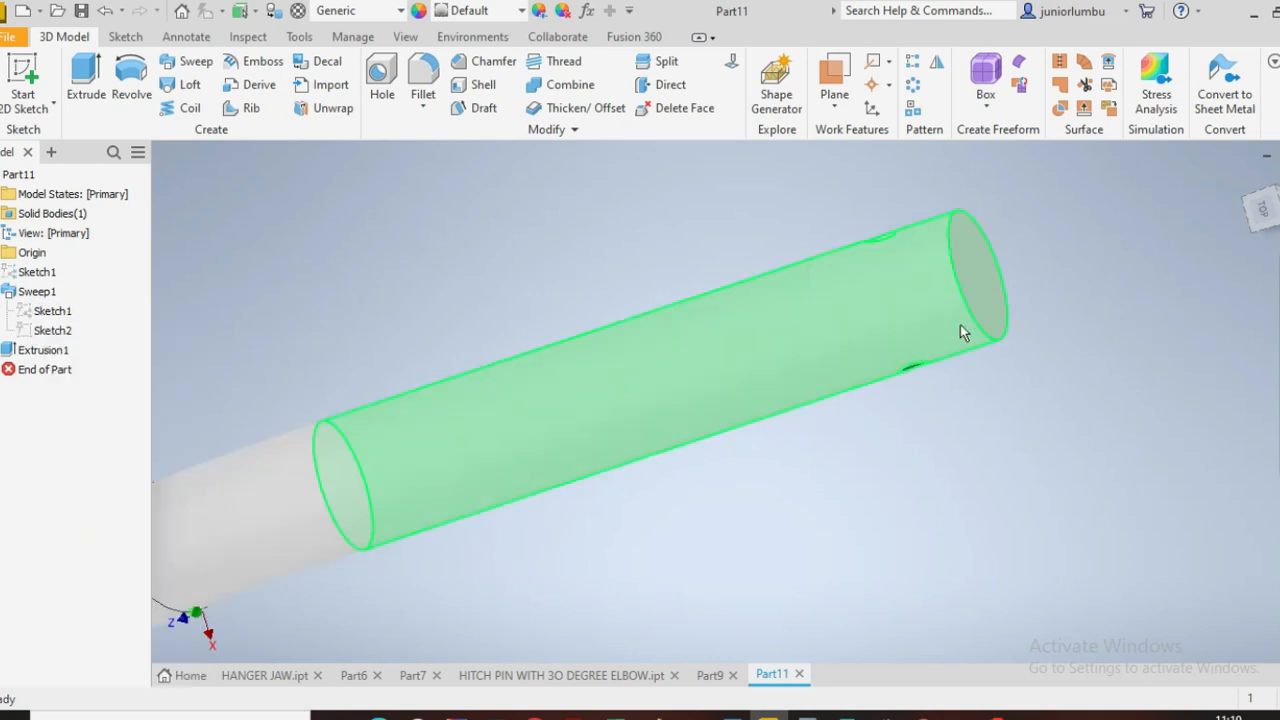
{"action": "left_click", "coordinate": [973, 321]}
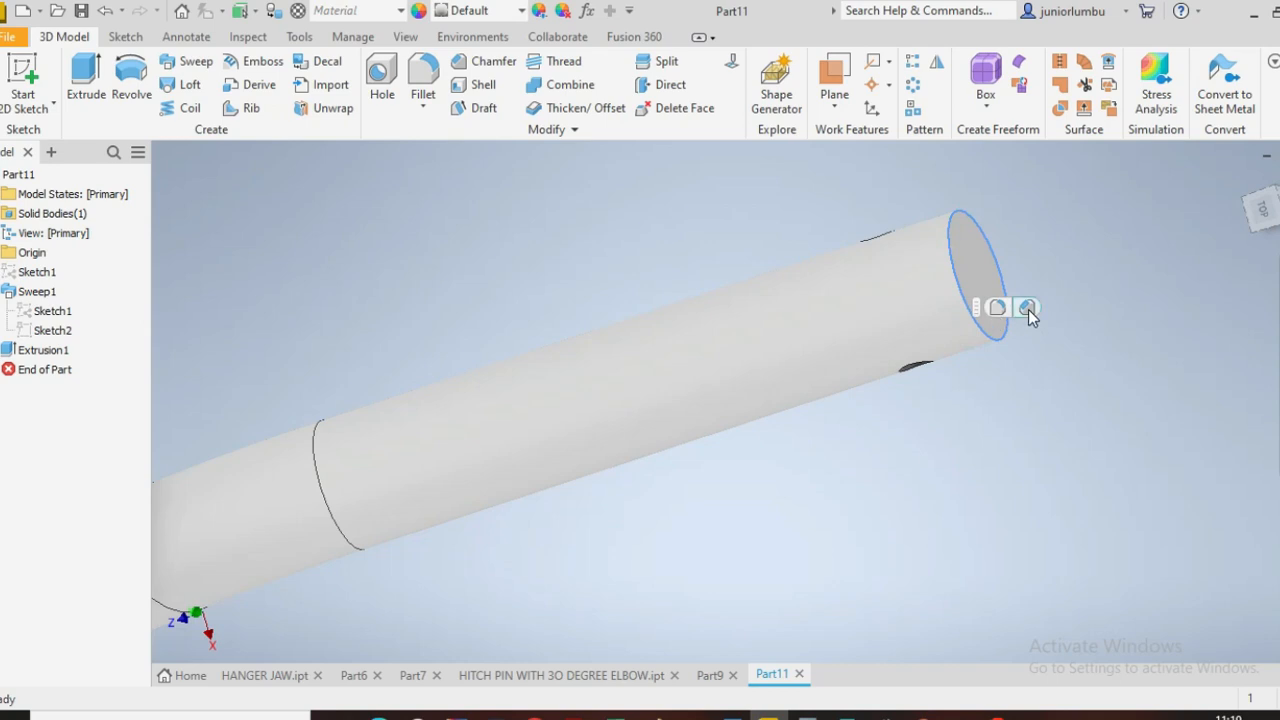
{"action": "left_click", "coordinate": [1028, 309]}
{"action": "type", "text": "."}
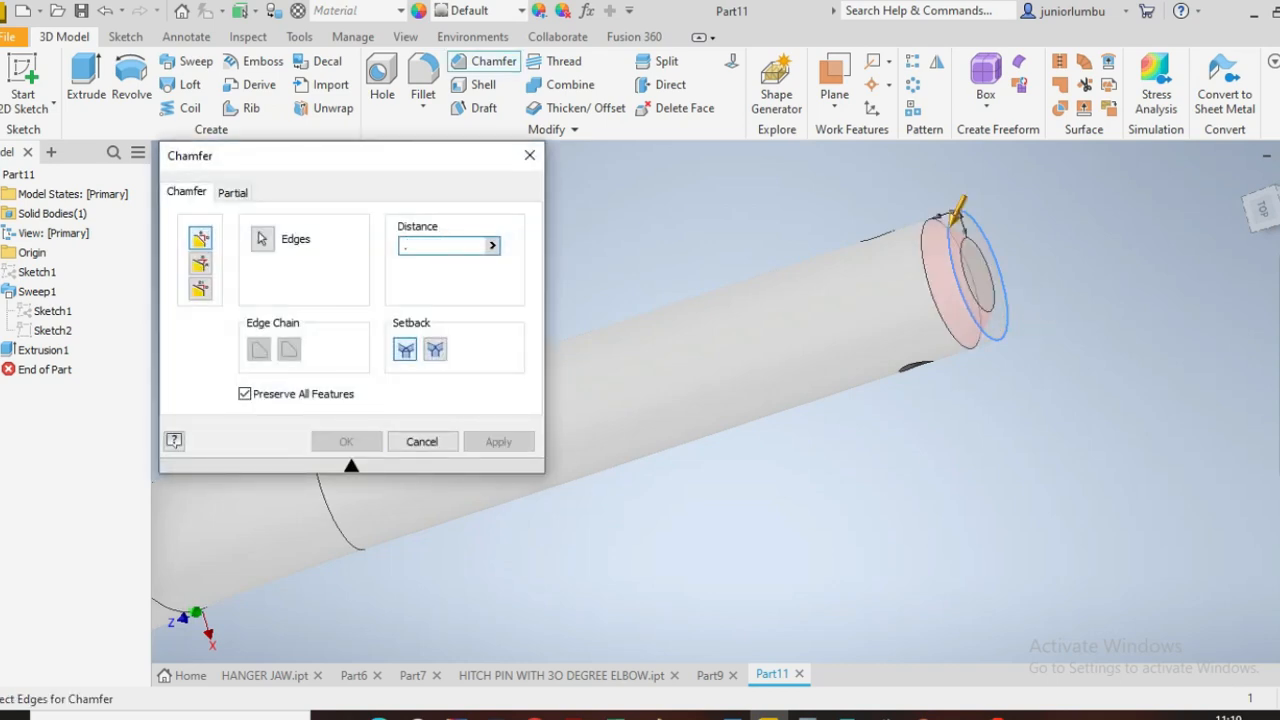
{"action": "type", "text": "06"}
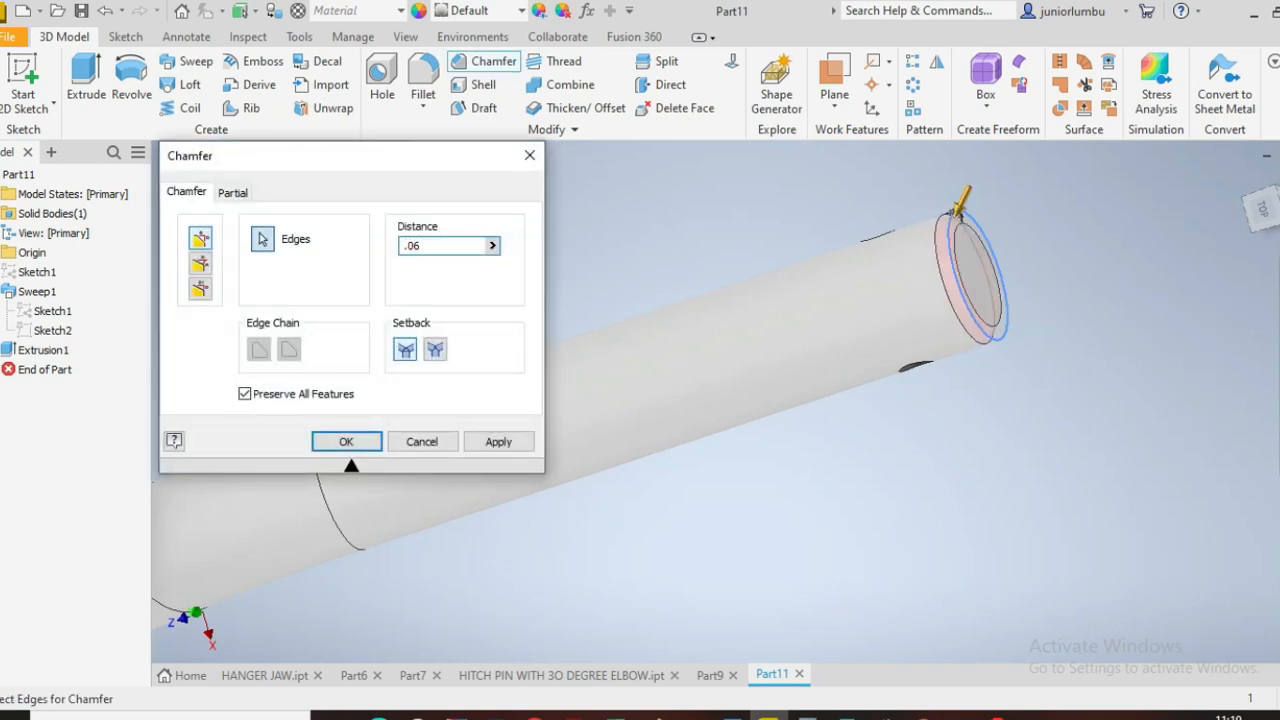
{"action": "key", "text": "Return"}
- Chamfer the circular edge at the bent end of the pin with a distance of 0.06 in
{"action": "scroll", "coordinate": [837, 489], "scroll_direction": "down", "scroll_amount": 5}
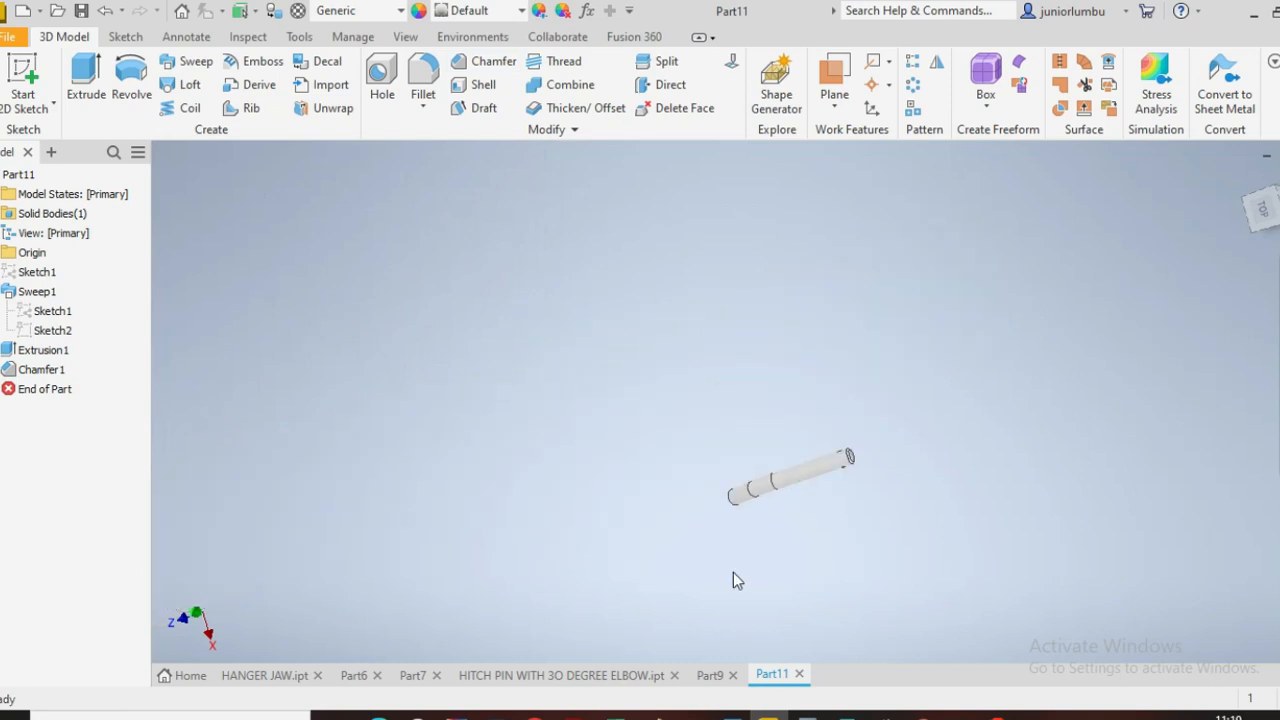
{"action": "scroll", "coordinate": [760, 560], "scroll_direction": "up", "scroll_amount": 3}
{"action": "left_click_drag", "start_coordinate": [1275, 216], "coordinate": [1272, 168]}
{"action": "scroll", "coordinate": [645, 321], "scroll_direction": "up", "scroll_amount": 3}
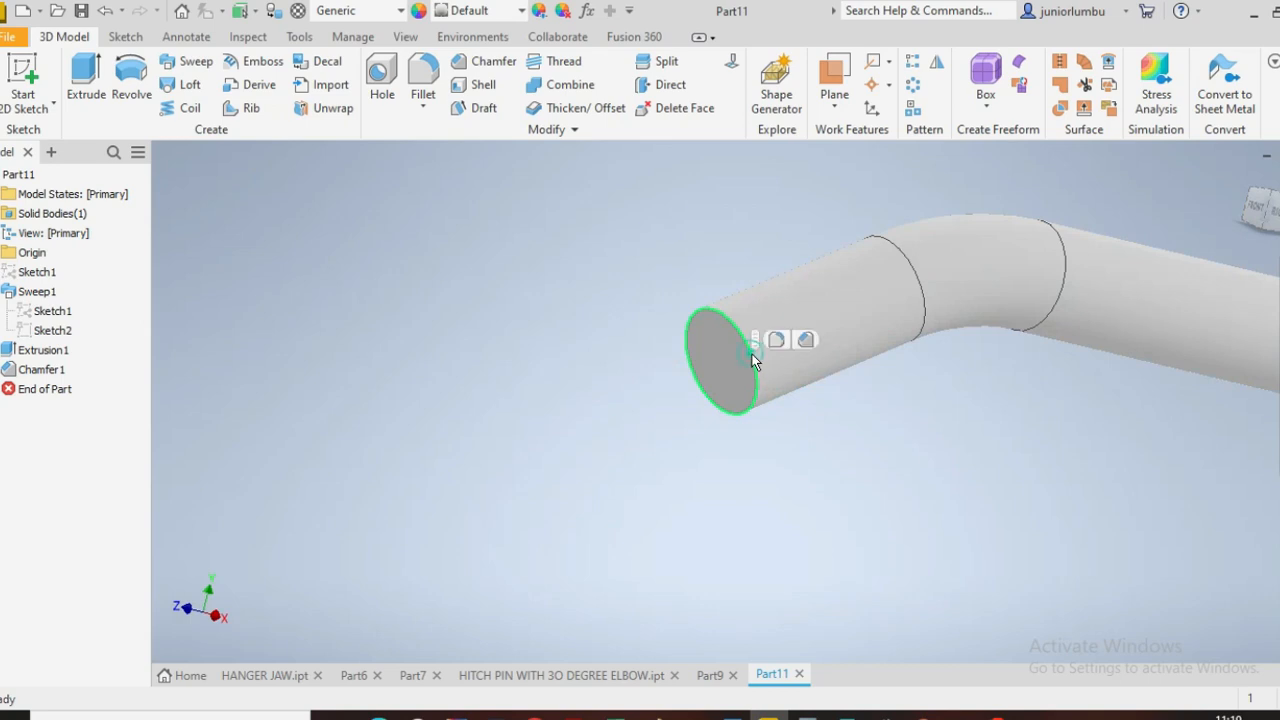
{"action": "left_click", "coordinate": [806, 340]}
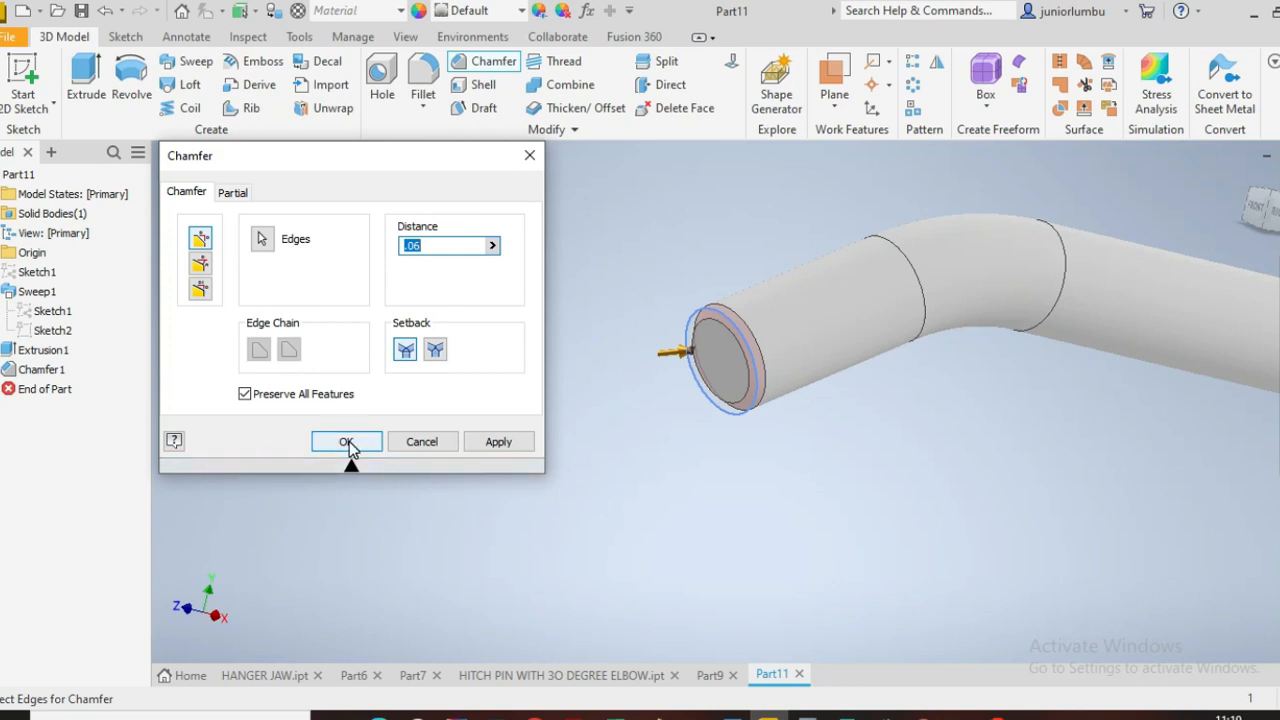
{"action": "left_click", "coordinate": [347, 441]}
{"action": "scroll", "coordinate": [903, 447], "scroll_direction": "down", "scroll_amount": 2}
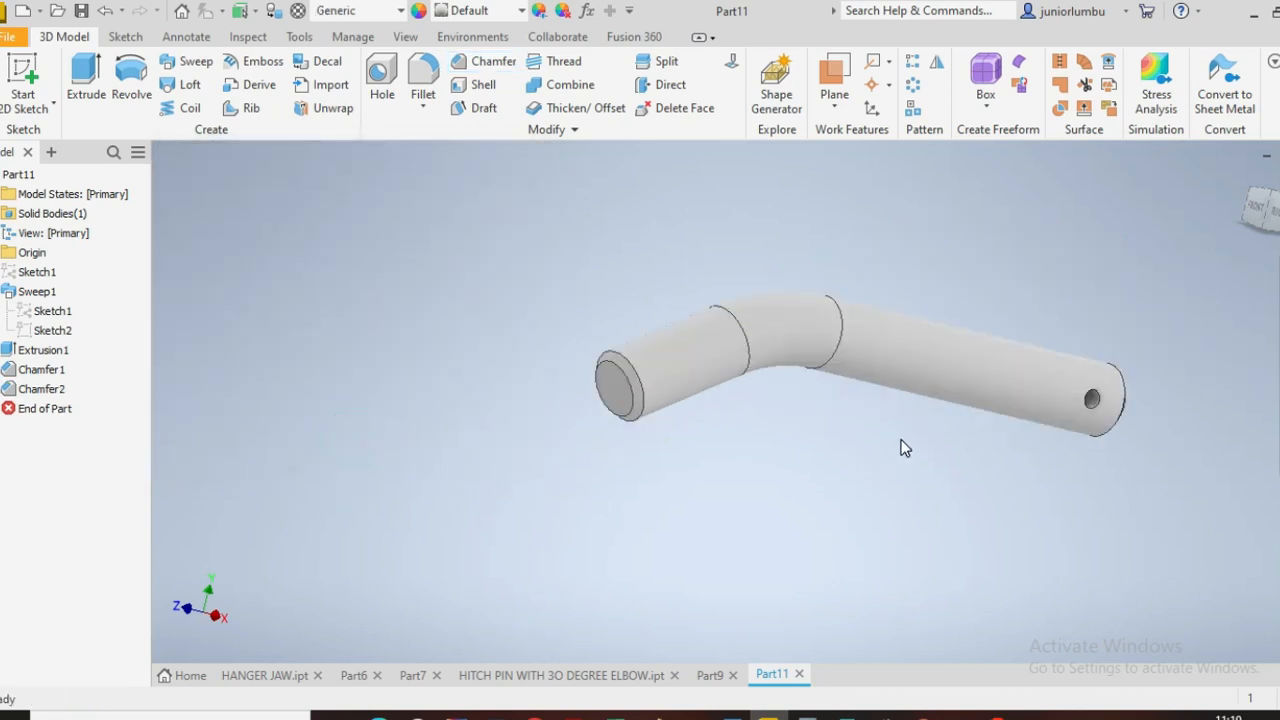
- Assign Stainless Steel from the Inventor Material Library to the pin and inspect it from another angle
{"action": "mouse_move", "coordinate": [1272, 222]}
{"action": "left_mouse_down"}
{"action": "mouse_move", "coordinate": [1244, 222]}
{"action": "mouse_move", "coordinate": [1246, 204]}
{"action": "mouse_move", "coordinate": [1264, 238]}
{"action": "mouse_move", "coordinate": [1254, 228]}
{"action": "left_mouse_up"}
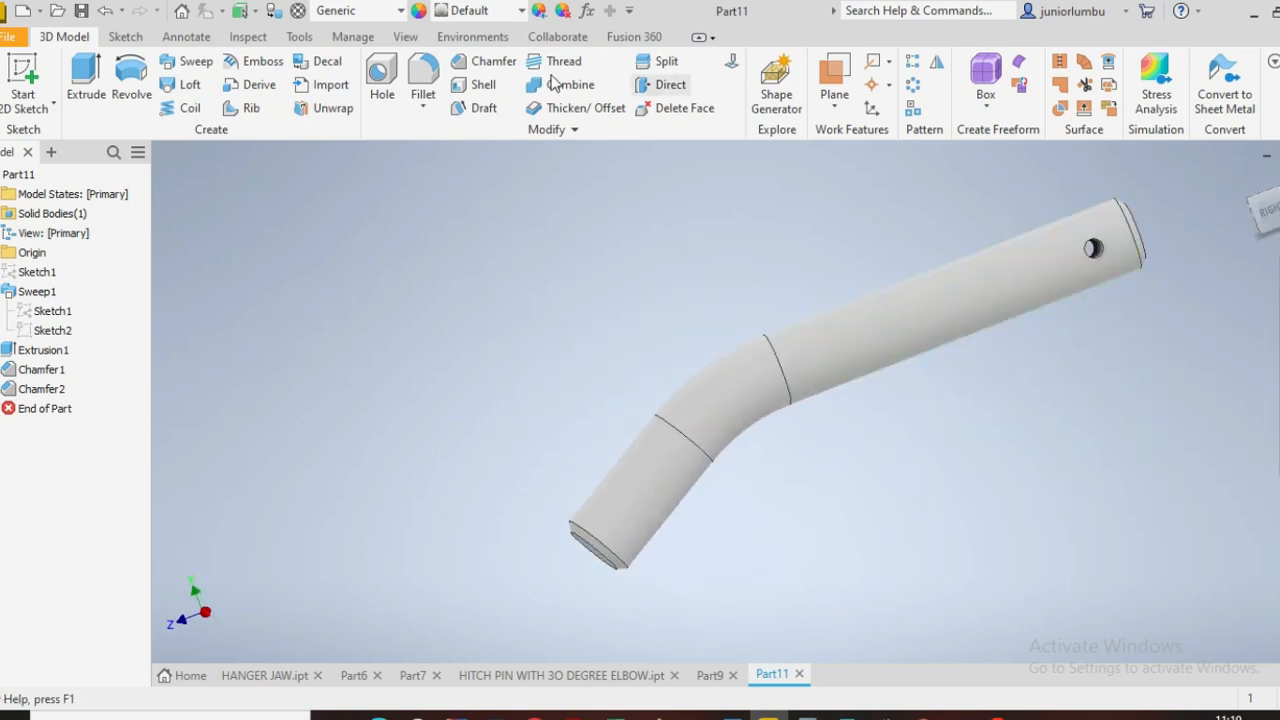
{"action": "scroll", "coordinate": [405, 300], "scroll_direction": "down", "scroll_amount": 7}
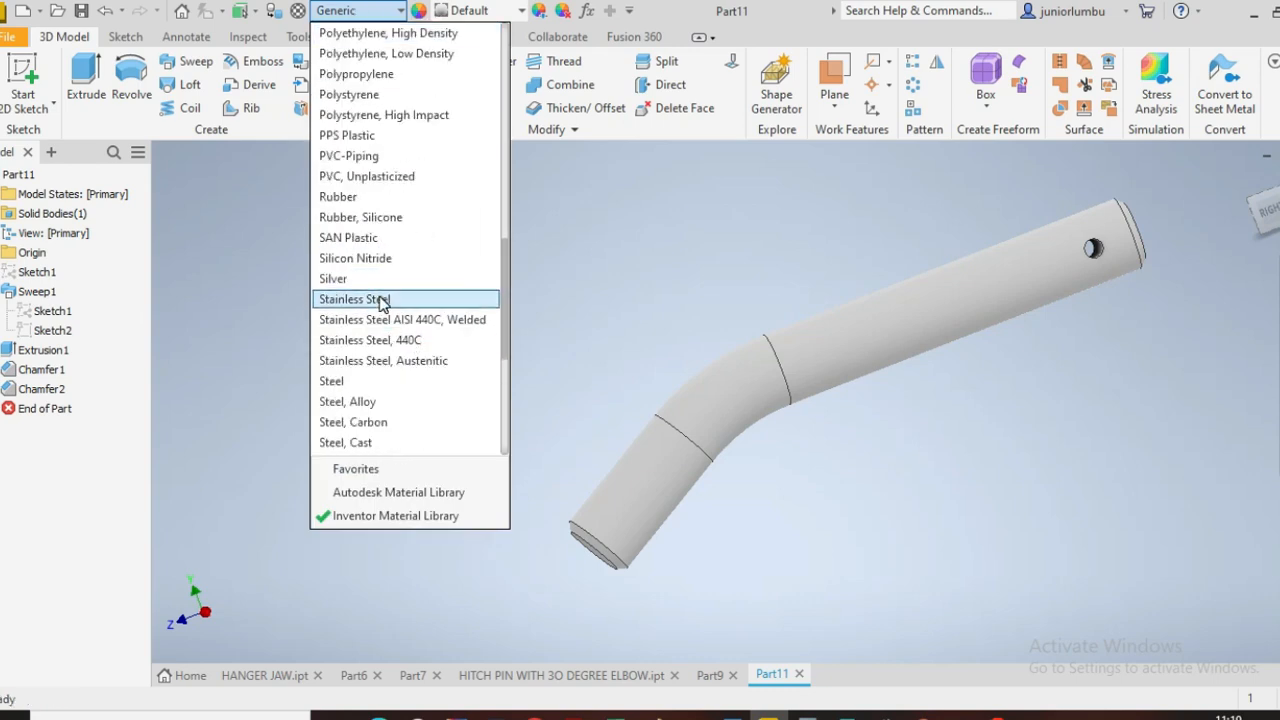
{"action": "left_click", "coordinate": [382, 300]}
{"action": "mouse_move", "coordinate": [855, 389]}
{"action": "middle_mouse_down", "text": "shift"}
{"action": "mouse_move", "coordinate": [945, 400]}
{"action": "mouse_move", "coordinate": [1040, 380]}
{"action": "mouse_move", "coordinate": [1100, 410]}
{"action": "mouse_move", "coordinate": [1150, 390]}
{"action": "mouse_move", "coordinate": [930, 420]}
{"action": "mouse_move", "coordinate": [900, 330]}
{"action": "mouse_move", "coordinate": [800, 360]}
{"action": "mouse_move", "coordinate": [850, 420]}
{"action": "mouse_move", "coordinate": [900, 430]}
{"action": "mouse_move", "coordinate": [880, 330]}
{"action": "mouse_move", "coordinate": [790, 370]}
{"action": "mouse_move", "coordinate": [880, 420]}
{"action": "mouse_move", "coordinate": [960, 380]}
{"action": "mouse_move", "coordinate": [990, 400]}
{"action": "mouse_move", "coordinate": [920, 350]}
{"action": "mouse_move", "coordinate": [990, 370]}
{"action": "mouse_move", "coordinate": [900, 420]}
{"action": "mouse_move", "coordinate": [850, 380]}
{"action": "mouse_move", "coordinate": [800, 440]}
{"action": "mouse_move", "coordinate": [870, 360]}
{"action": "mouse_move", "coordinate": [940, 400]}
{"action": "mouse_move", "coordinate": [860, 430]}
{"action": "mouse_move", "coordinate": [960, 400]}
{"action": "mouse_move", "coordinate": [900, 460]}
{"action": "mouse_move", "coordinate": [830, 380]}
{"action": "mouse_move", "coordinate": [890, 340]}
{"action": "mouse_move", "coordinate": [820, 390]}
{"action": "mouse_move", "coordinate": [880, 440]}
{"action": "mouse_move", "coordinate": [940, 380]}
{"action": "mouse_move", "coordinate": [870, 400]}
{"action": "middle_mouse_up", "text": "shift"}
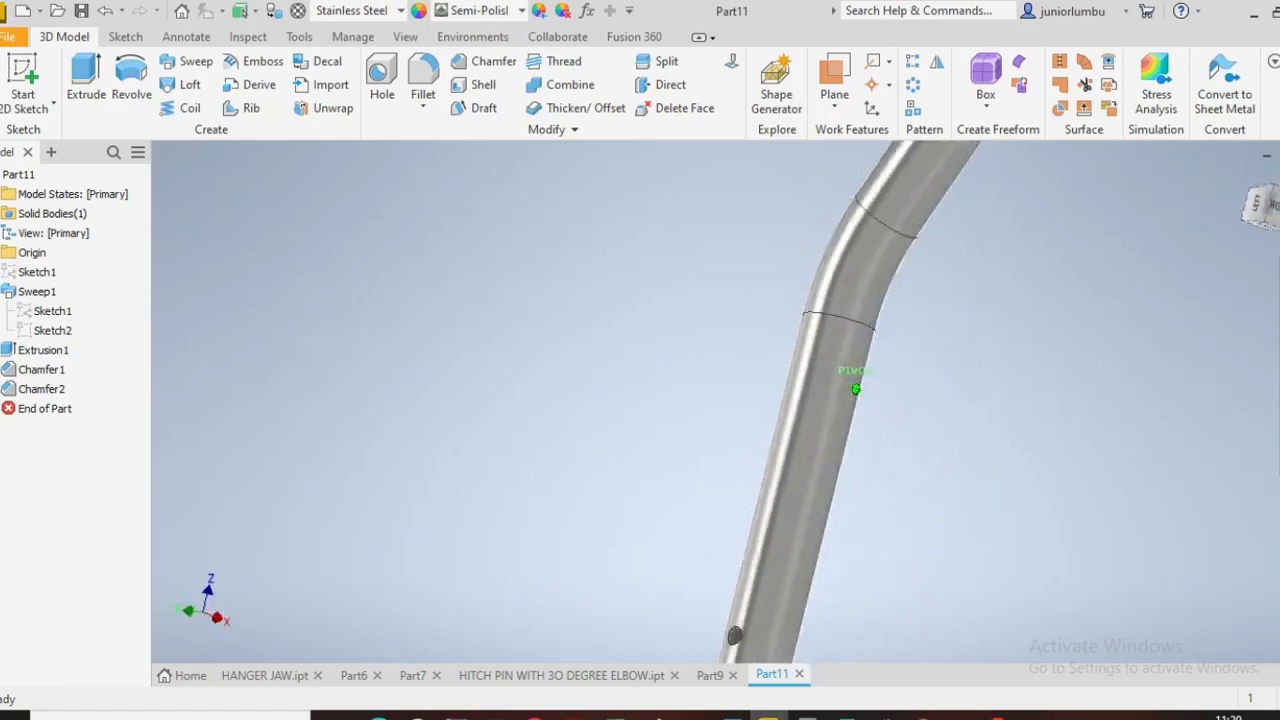